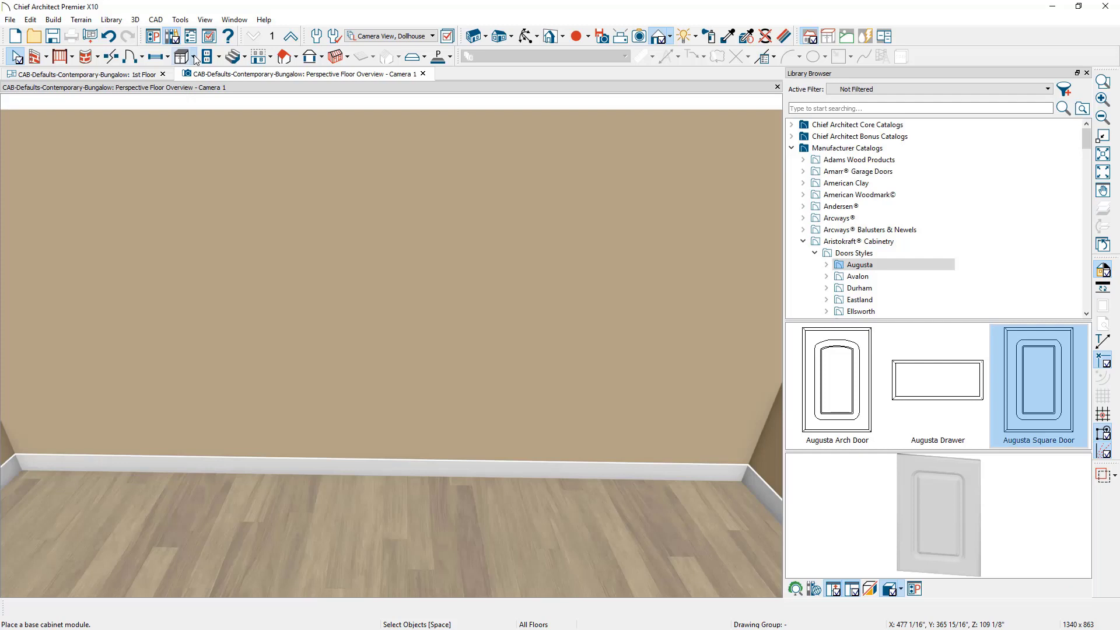
- Place a base cabinet against the wall, a wall cabinet high above it, and a full-height cabinet beside them
click(193, 56)
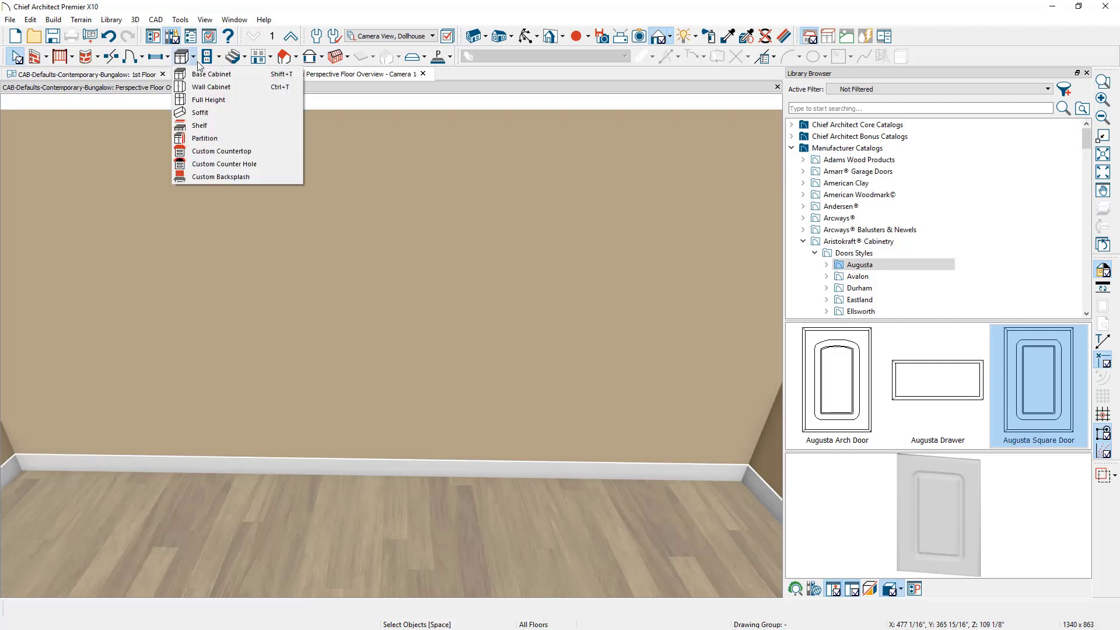
click(207, 75)
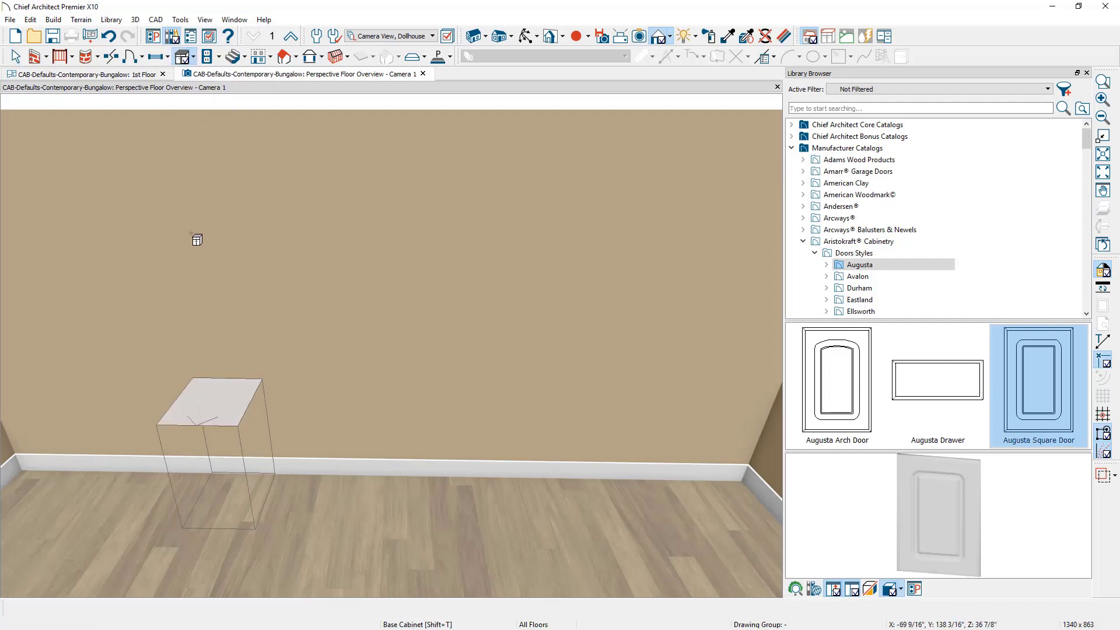
click(192, 293)
key(space)
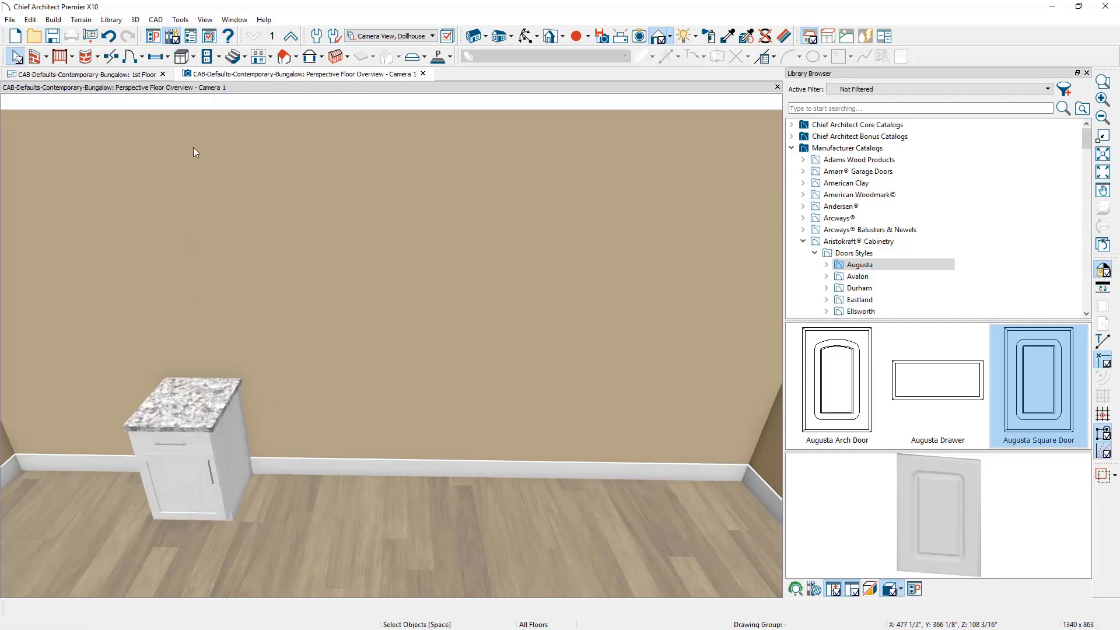
click(194, 56)
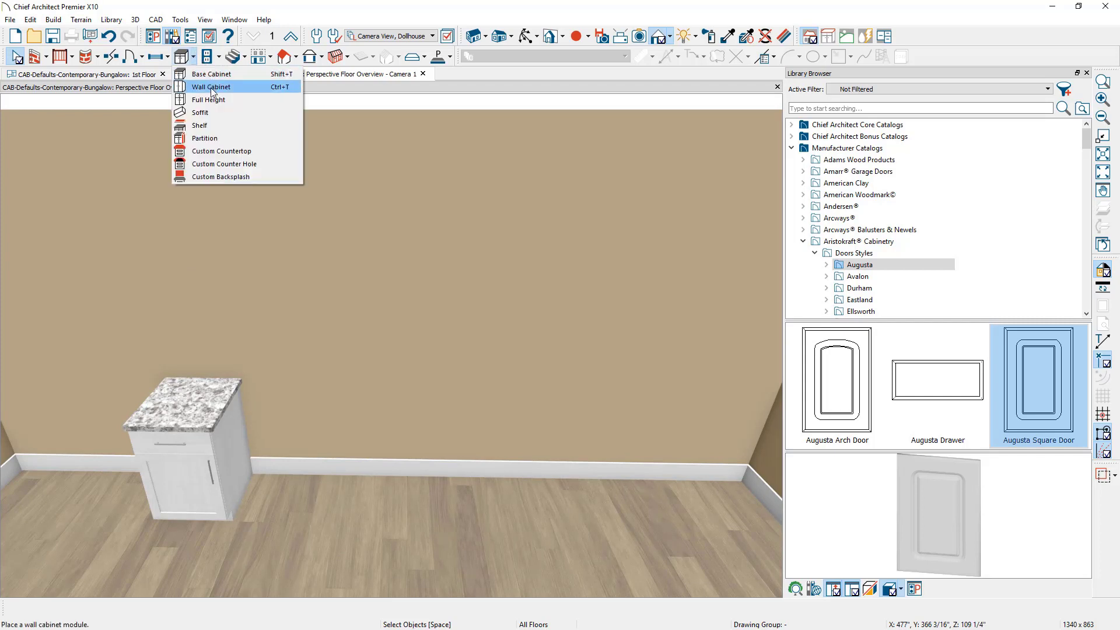
click(213, 86)
click(264, 189)
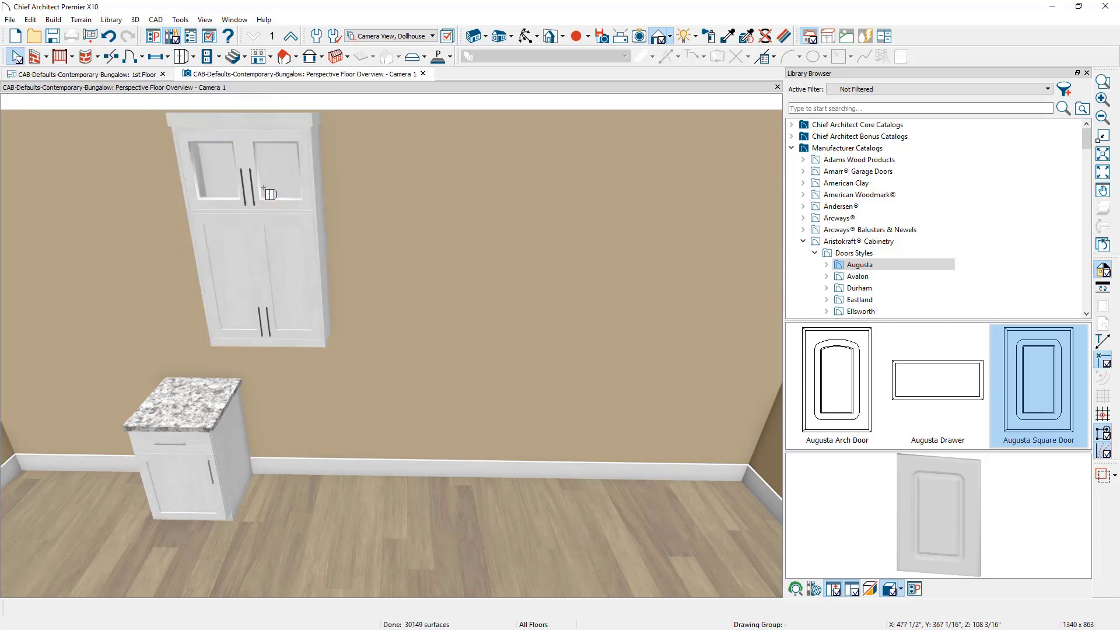
click(195, 57)
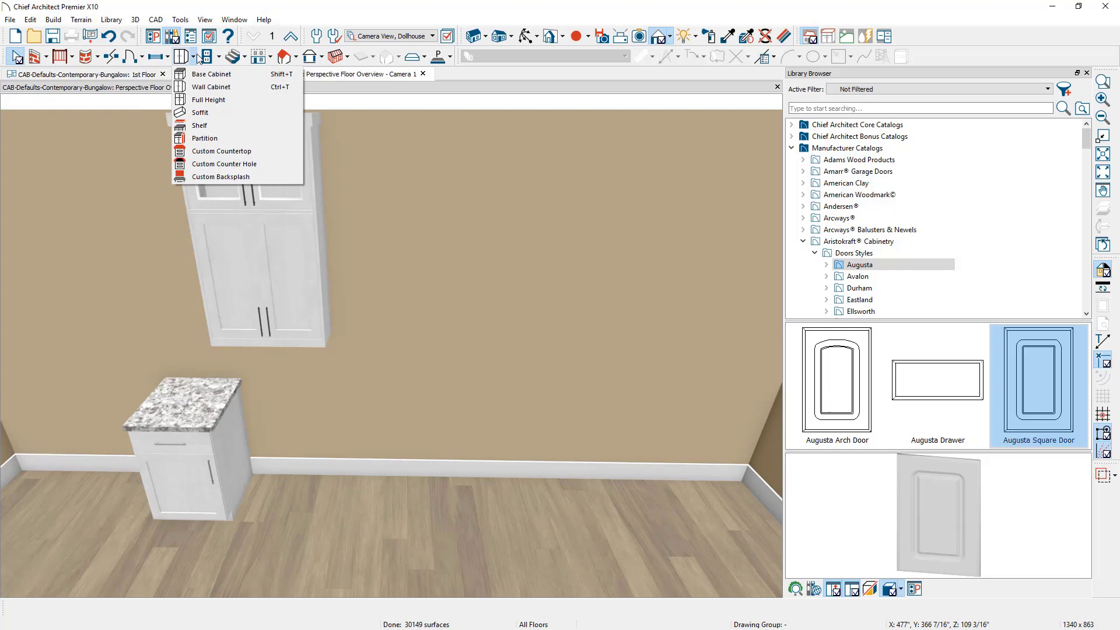
click(211, 100)
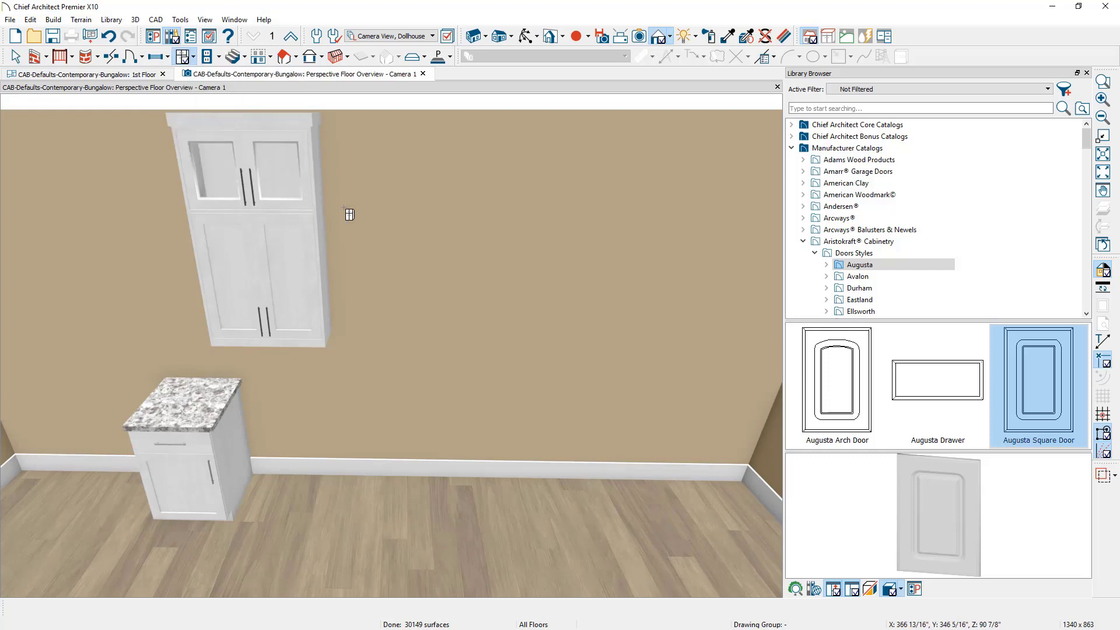
click(431, 255)
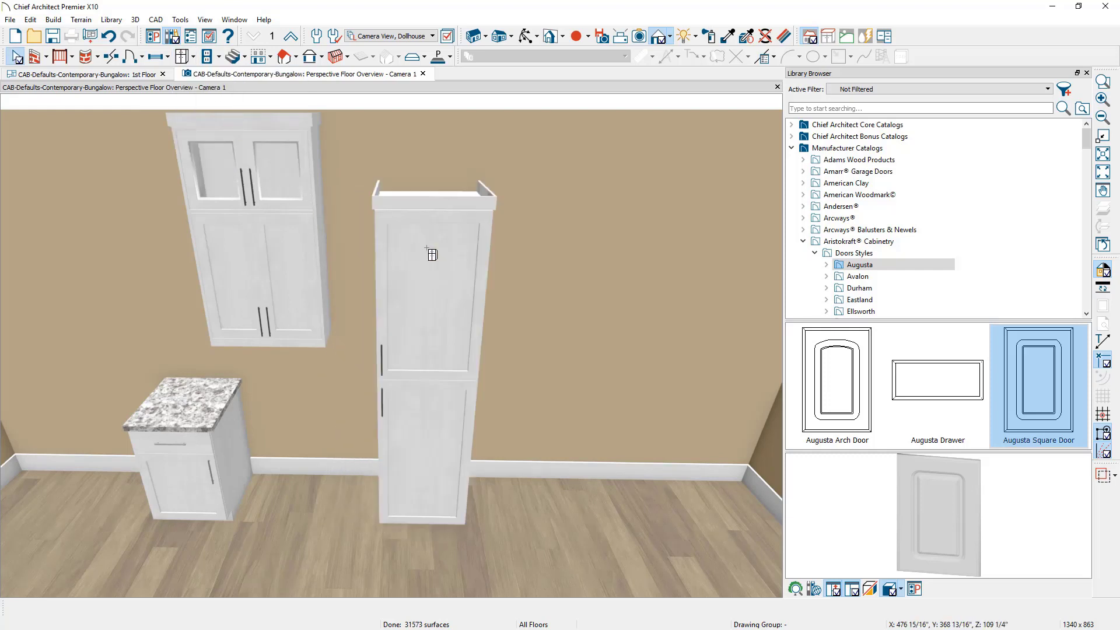
- Widen the tall cabinet to the right by dragging its side handle
key(Escape)
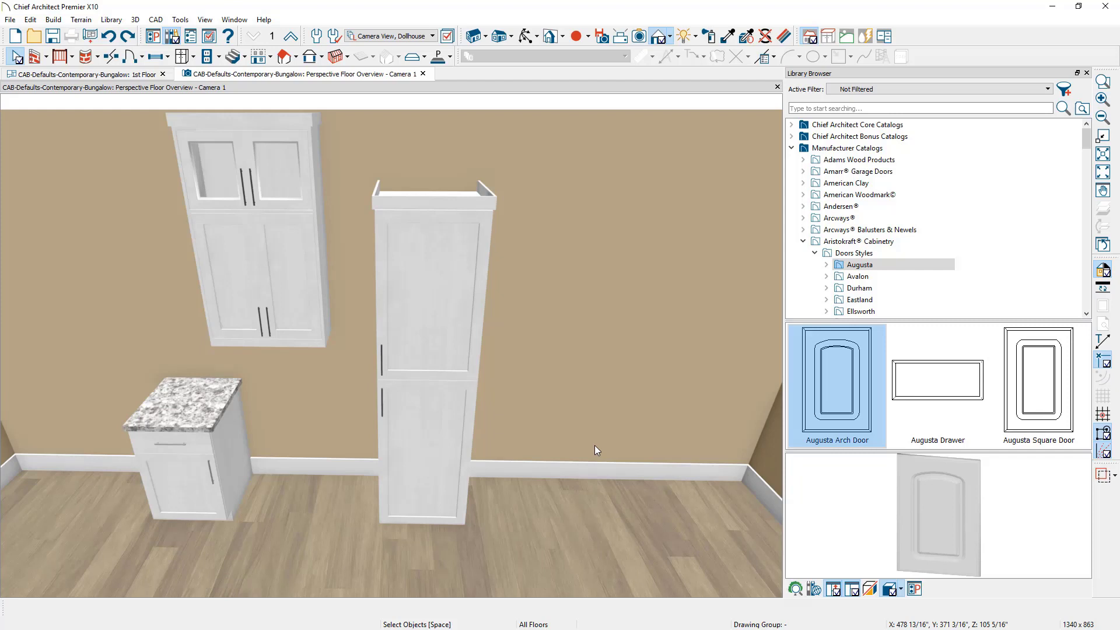
click(435, 438)
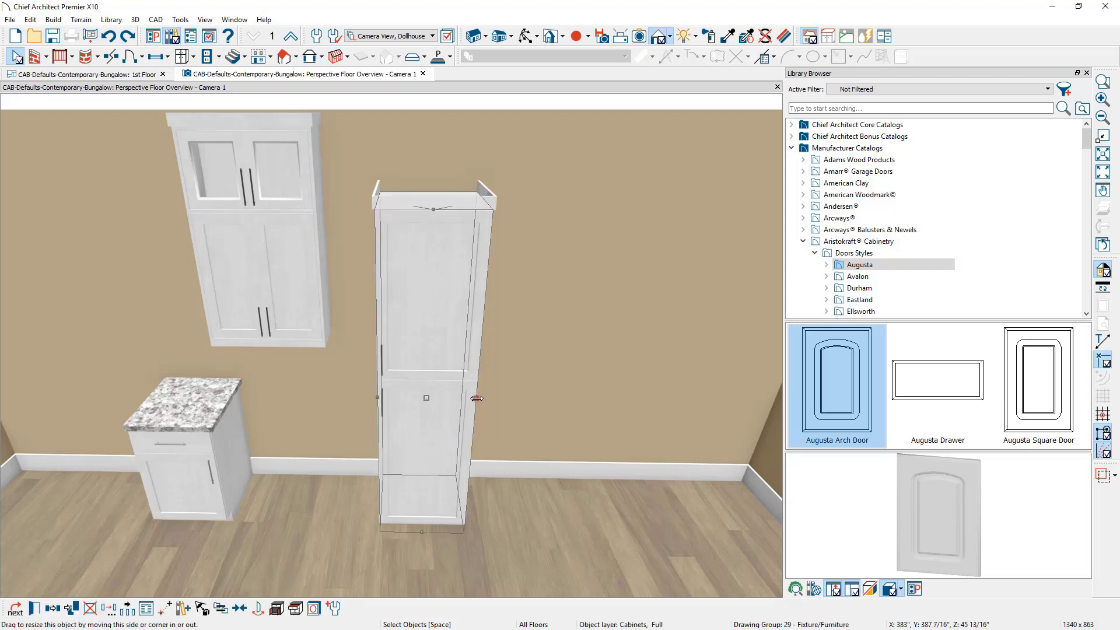
drag(473, 404, 543, 406)
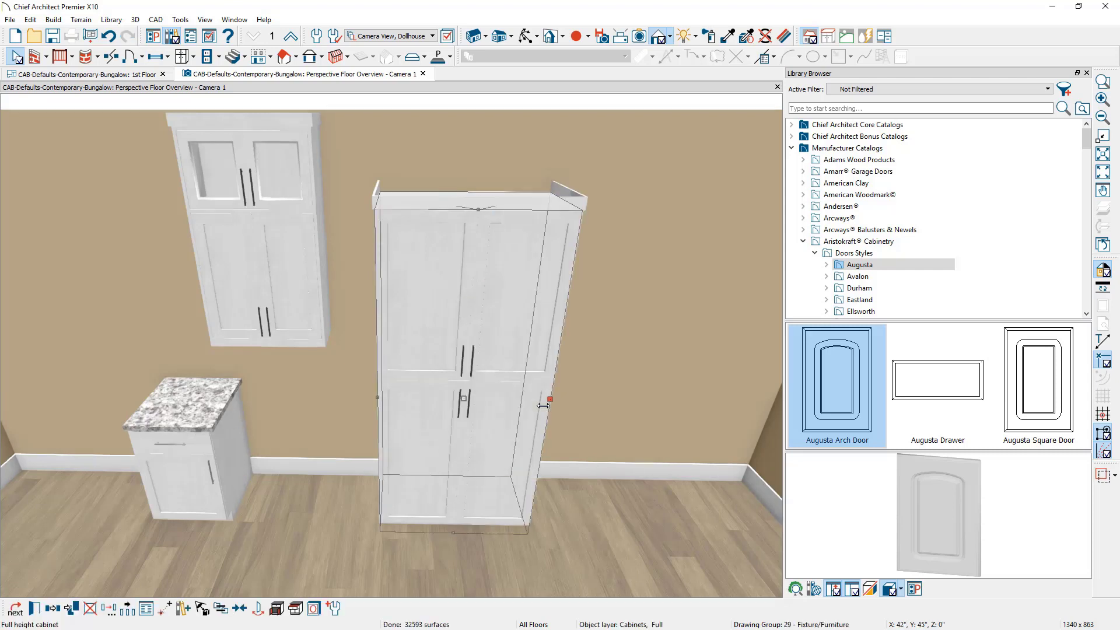
- Apply the Augusta Arch Door style to the tall pantry cabinet
click(807, 422)
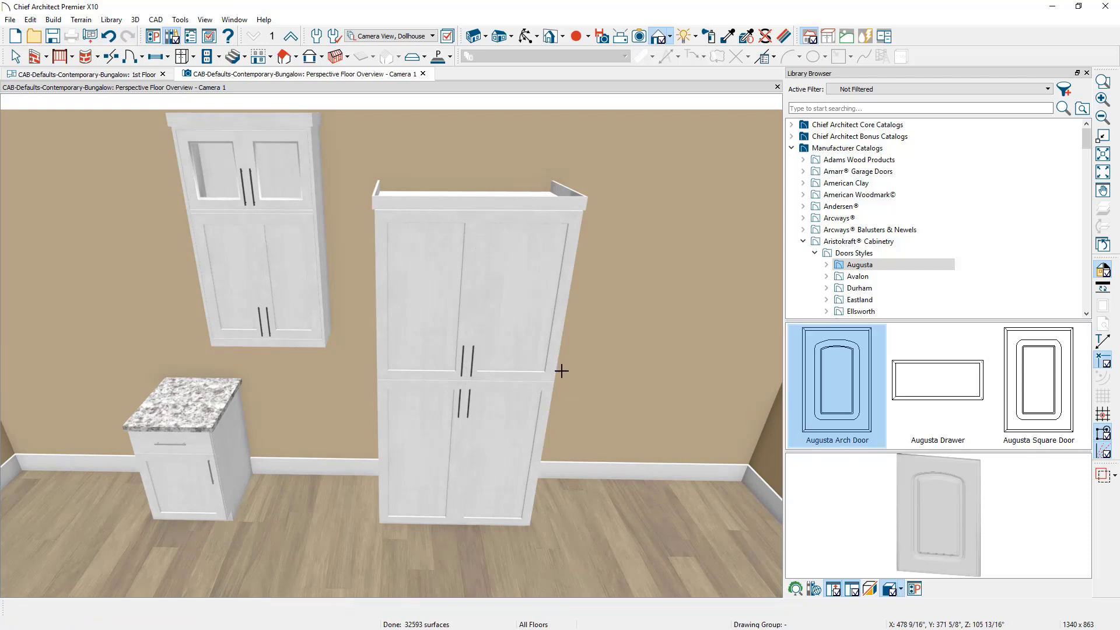
click(523, 353)
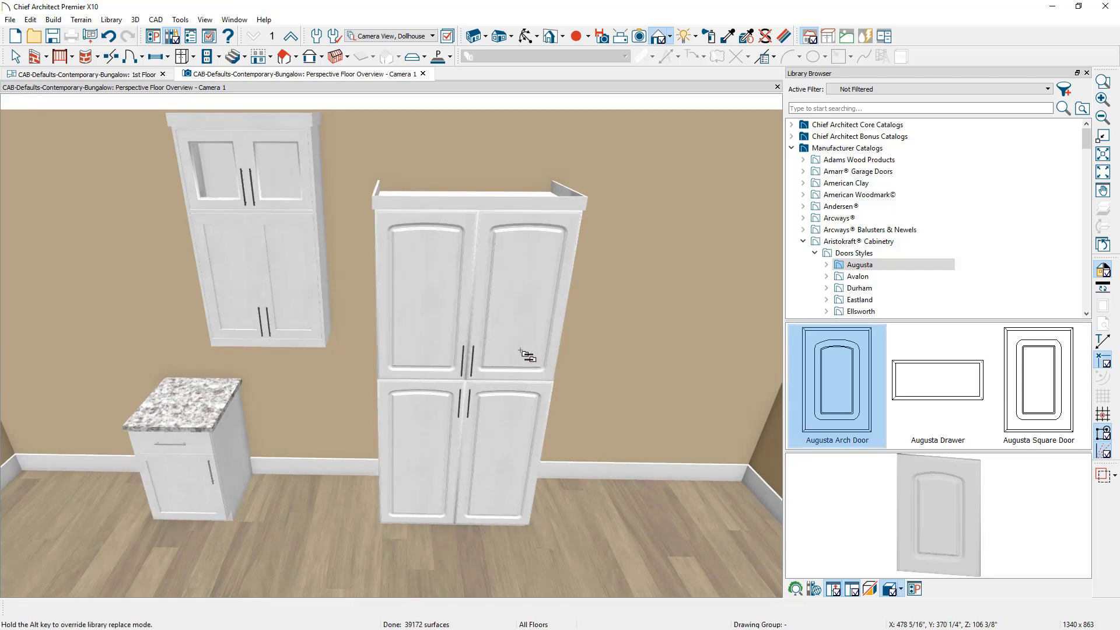
key(space)
click(526, 355)
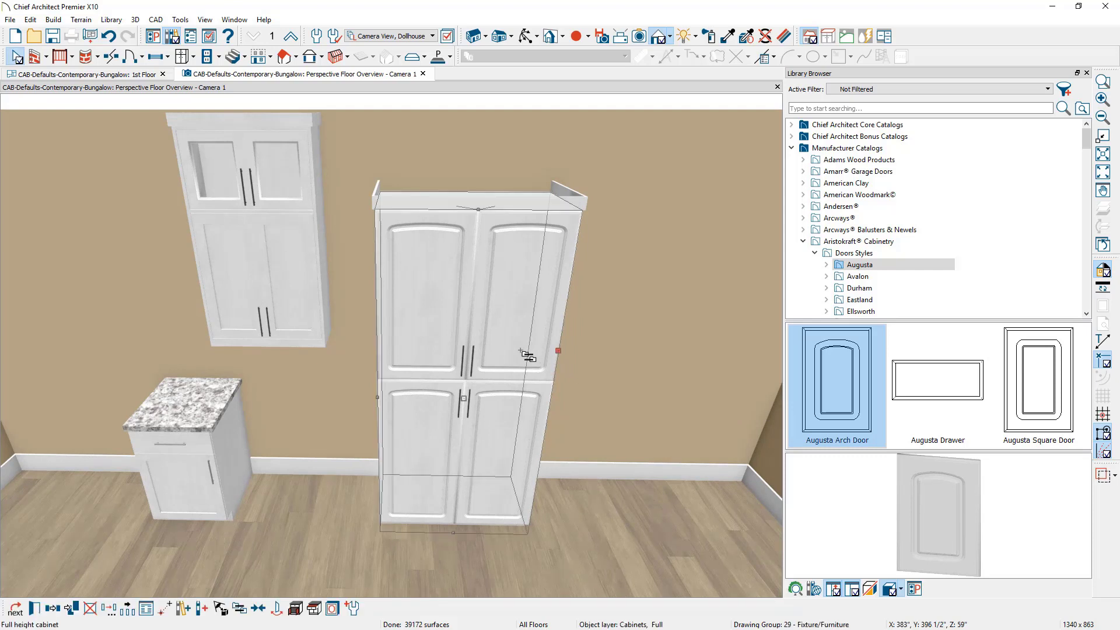
- Save the wide arch-door pantry as the full-height cabinet default, then delete it
click(352, 608)
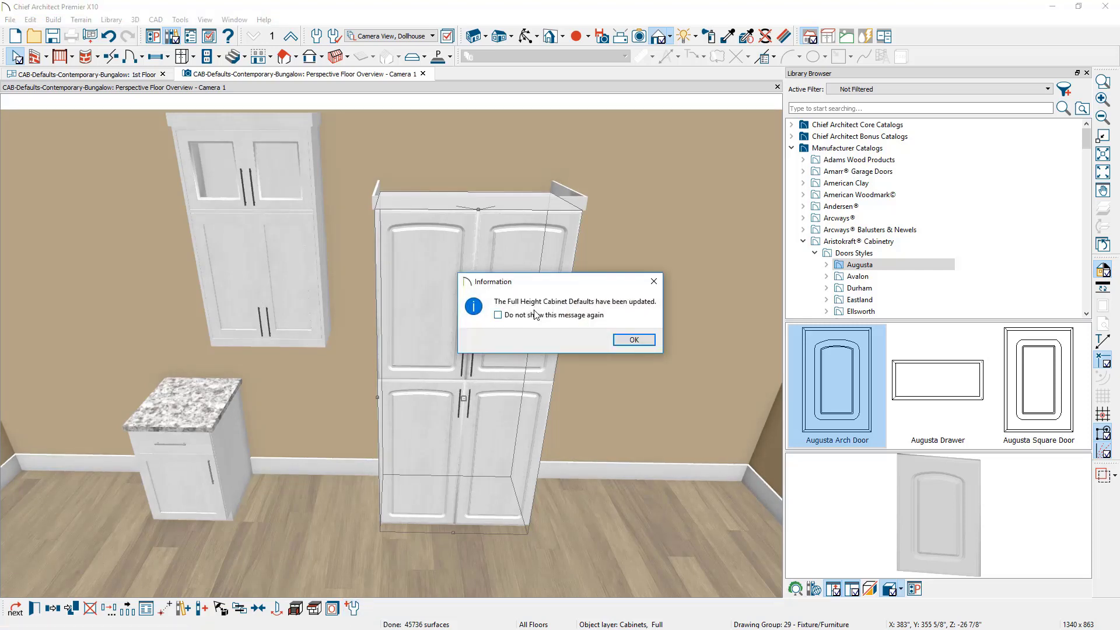
click(639, 343)
key(Delete)
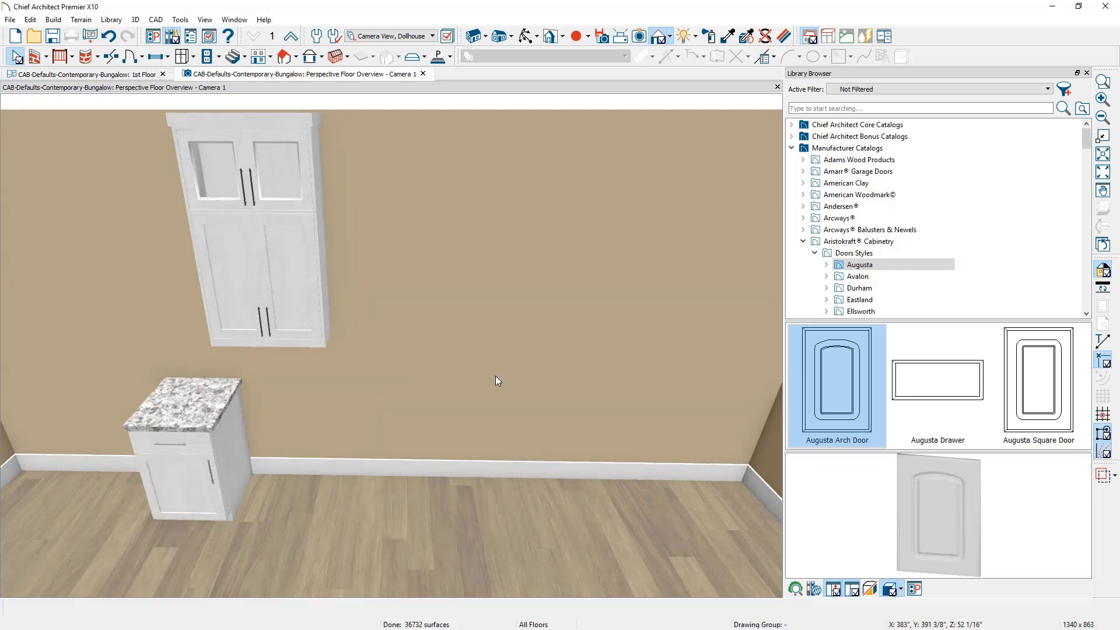
- Place a new full-height cabinet on the wall using the updated default
click(182, 56)
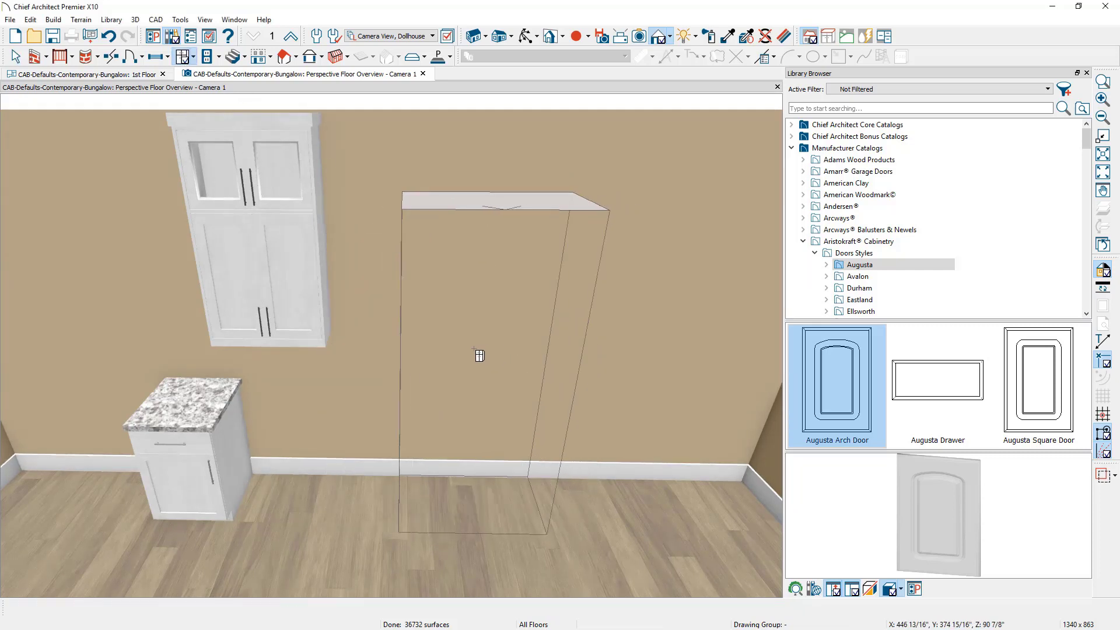
click(478, 355)
key(space)
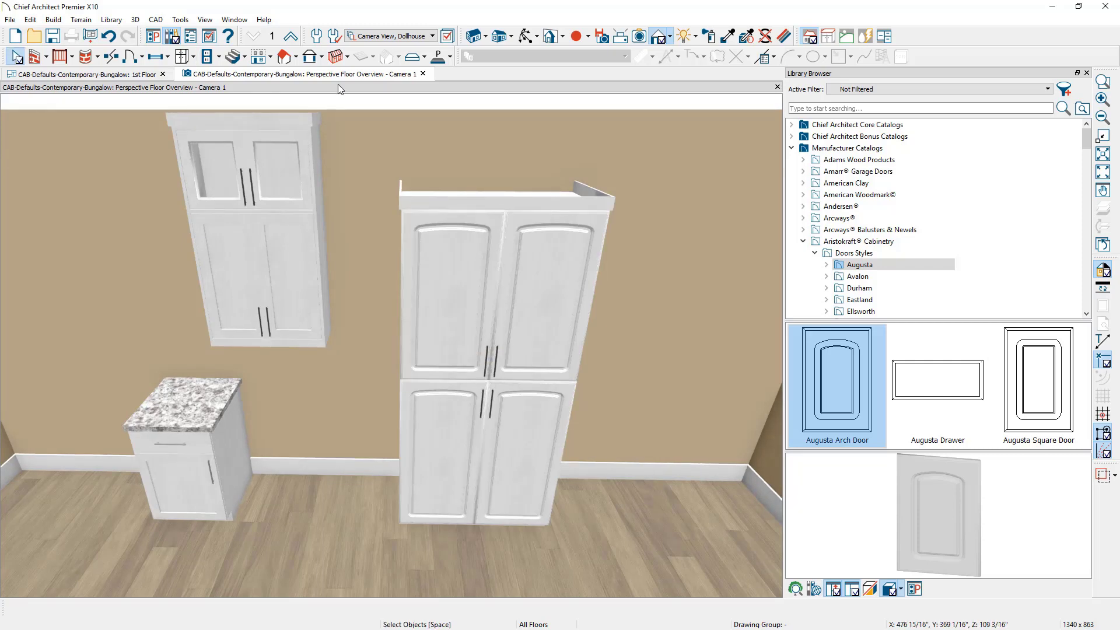
- Expand the Cabinets defaults, review the Base Cabinet defaults, then select General Cabinet
click(319, 38)
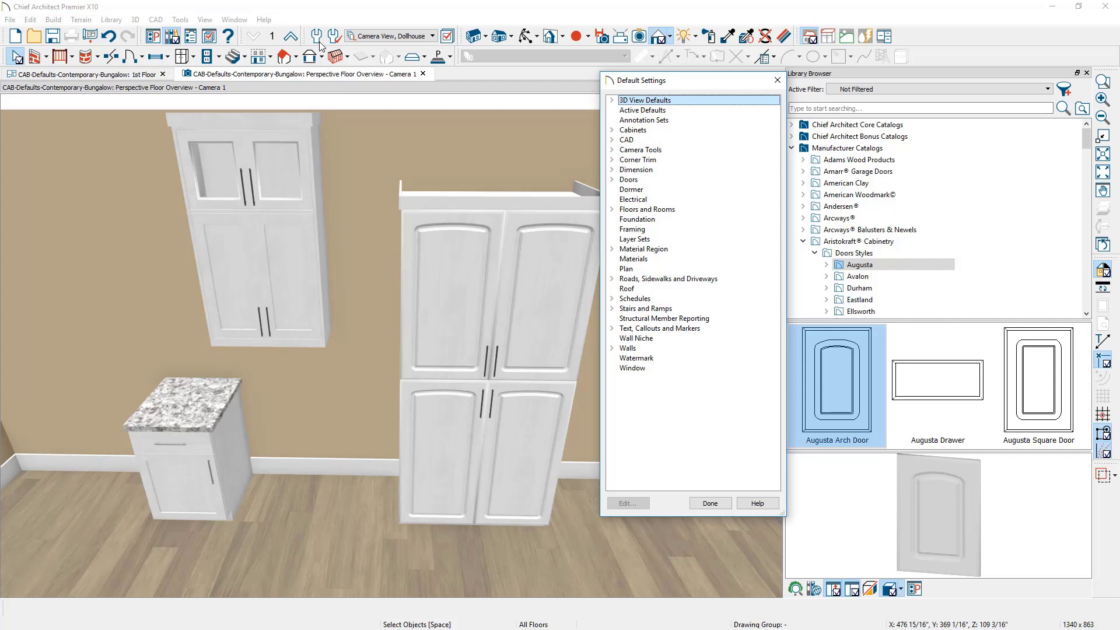
click(611, 130)
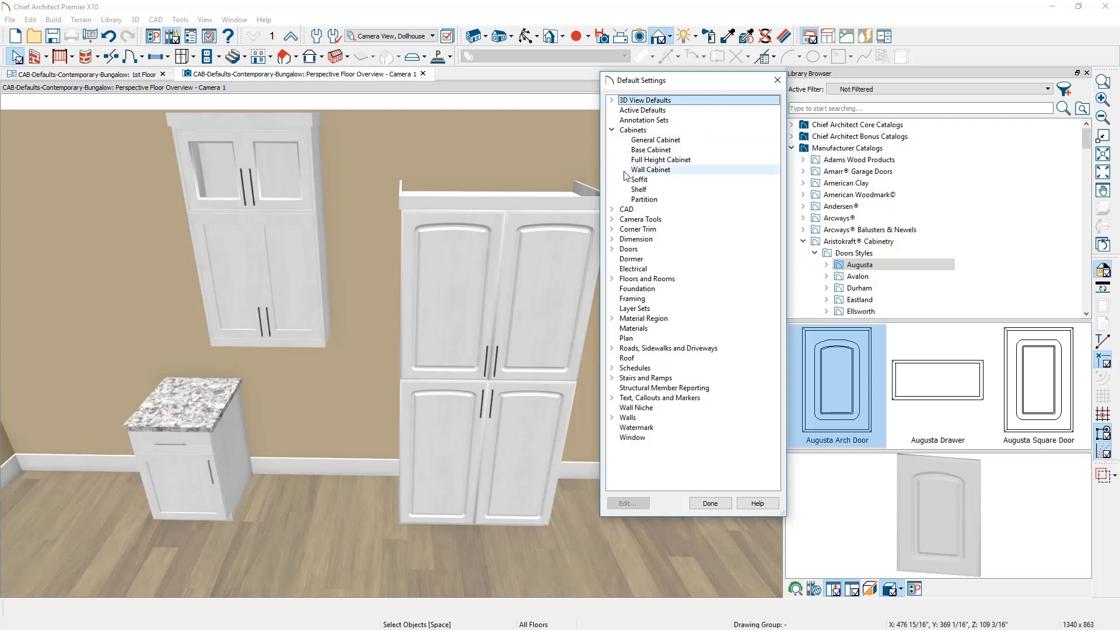
click(644, 150)
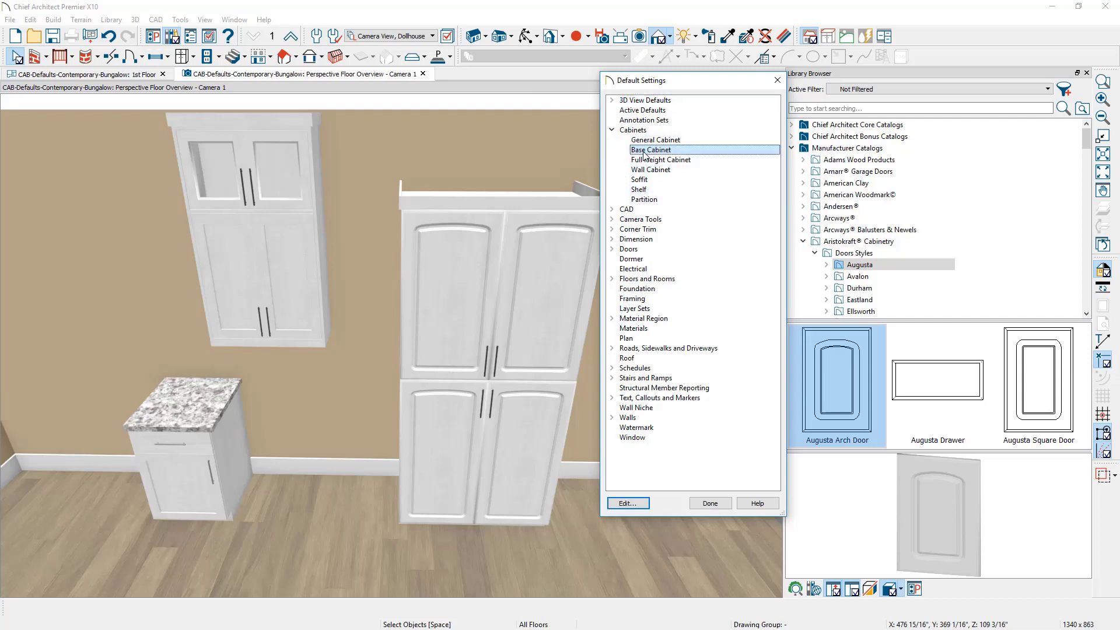
double_click(645, 153)
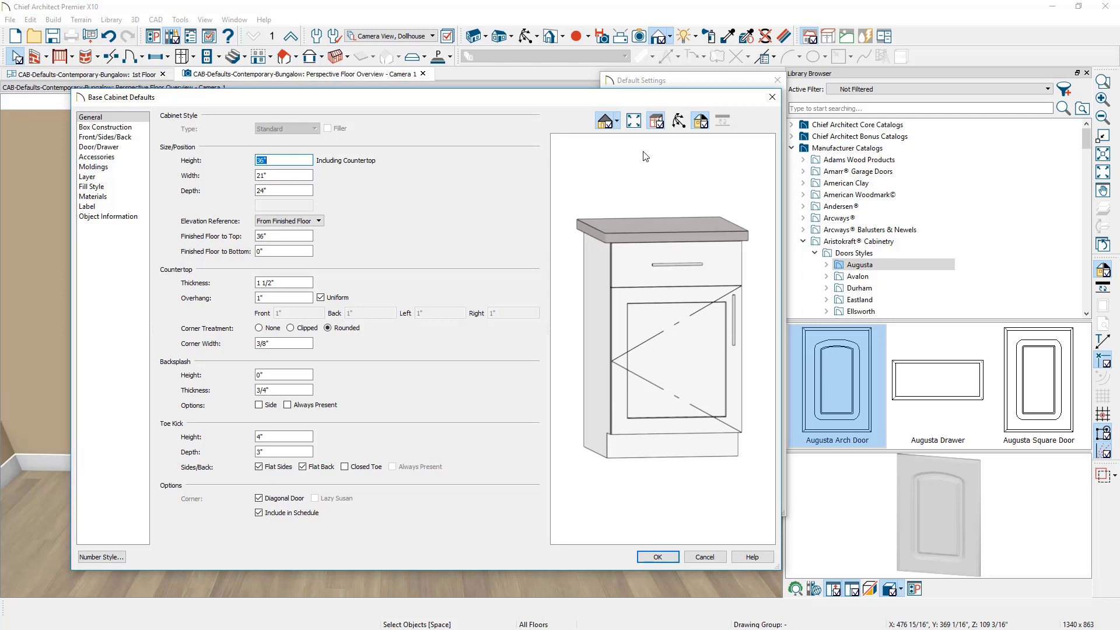
click(772, 96)
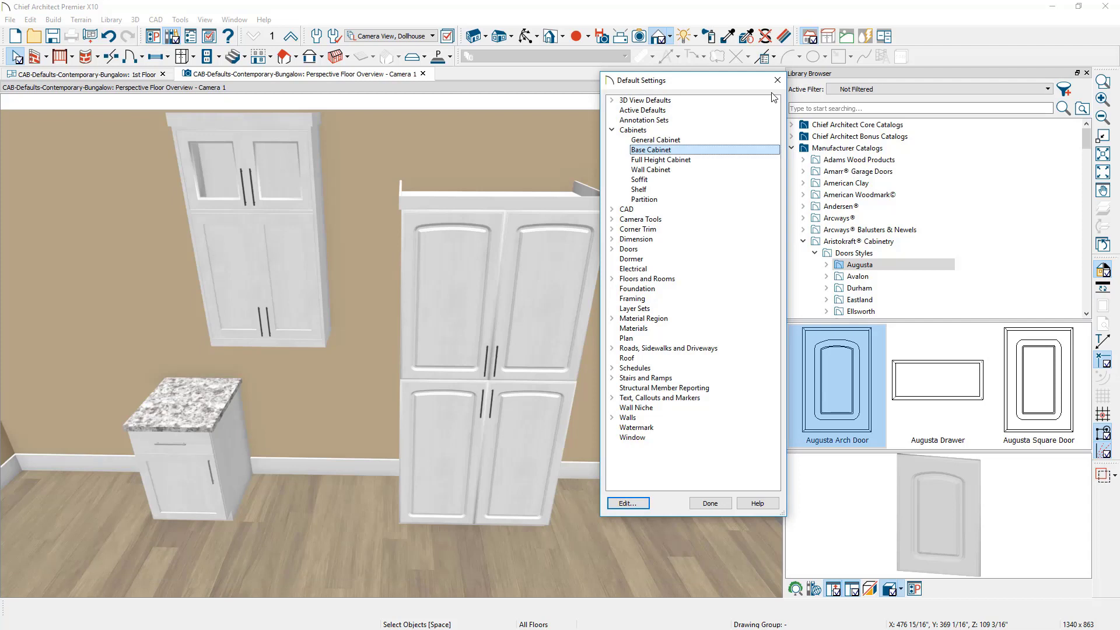
click(702, 141)
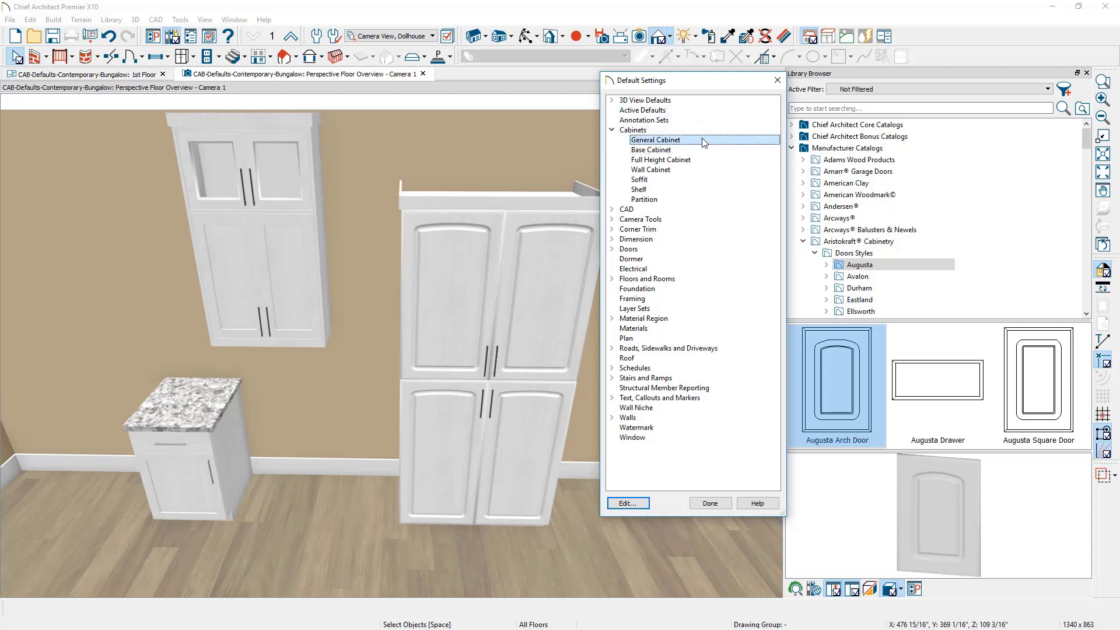
- Uncheck Create Automatic Blind Corner Cabinets in the General Cabinet Defaults
double_click(702, 140)
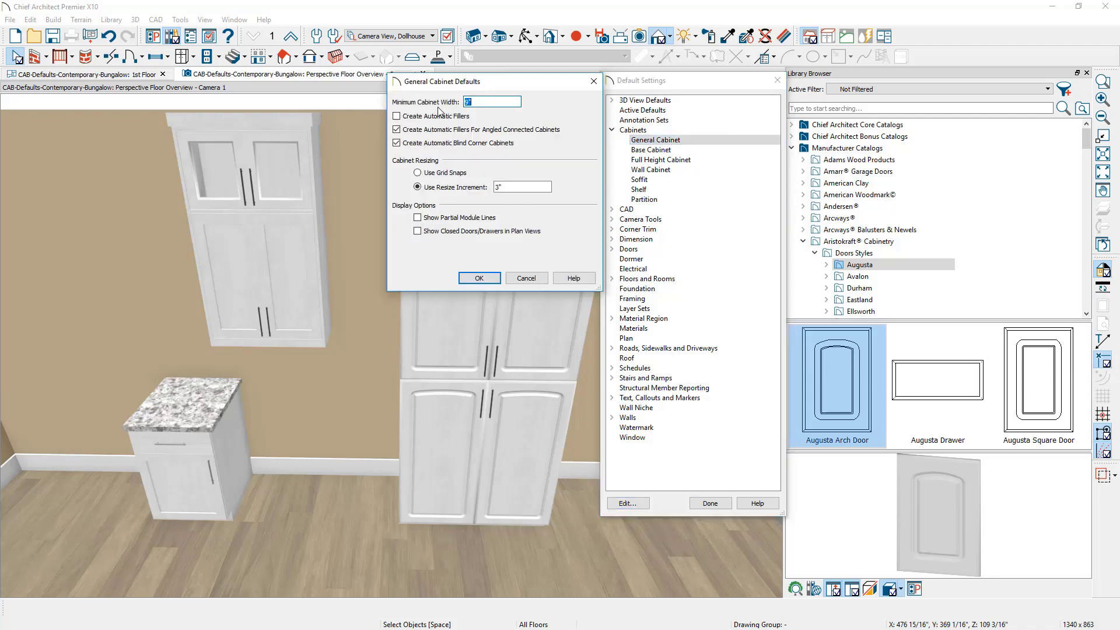
click(467, 102)
click(398, 145)
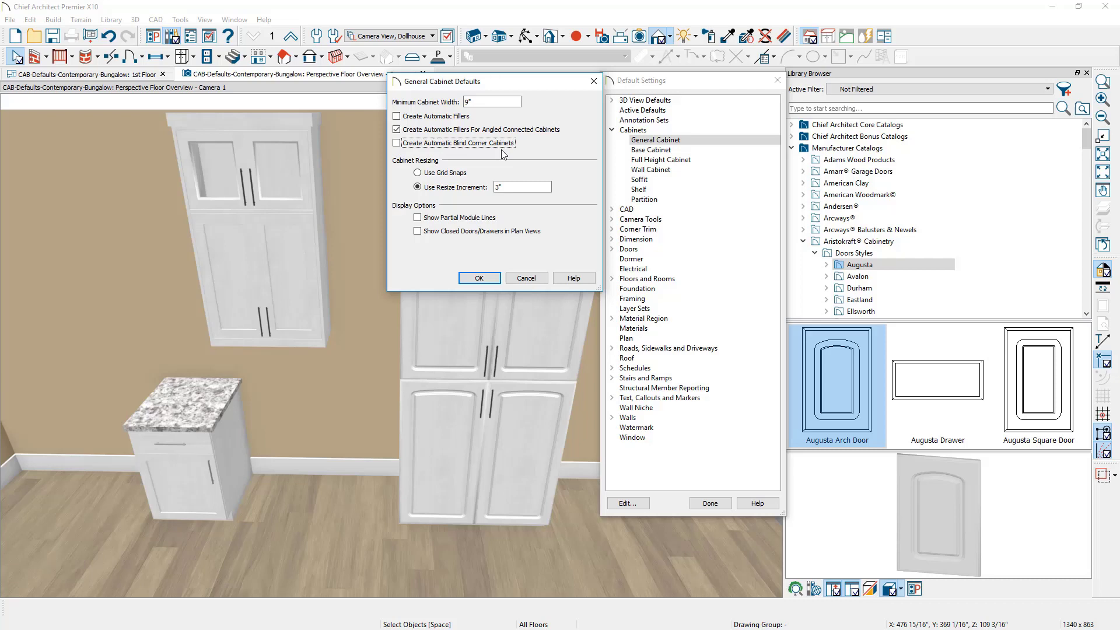
click(529, 186)
- Stretch the pantry cabinet's top upward and save it as the full-height cabinet default
key(Return)
key(Return)
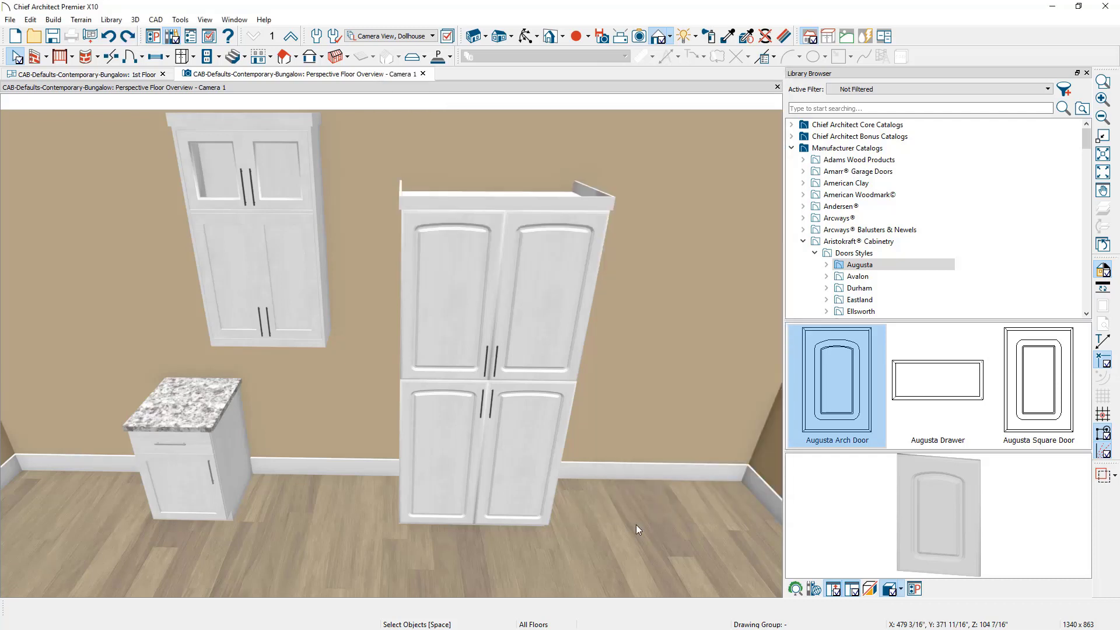
click(530, 334)
drag(502, 208, 502, 195)
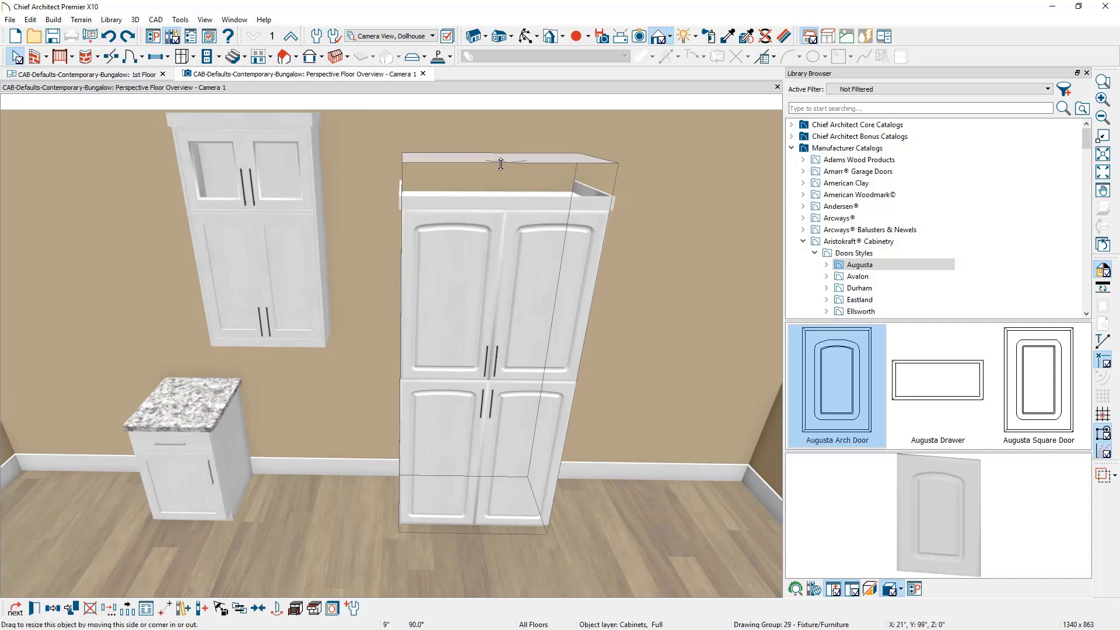
drag(501, 164, 501, 163)
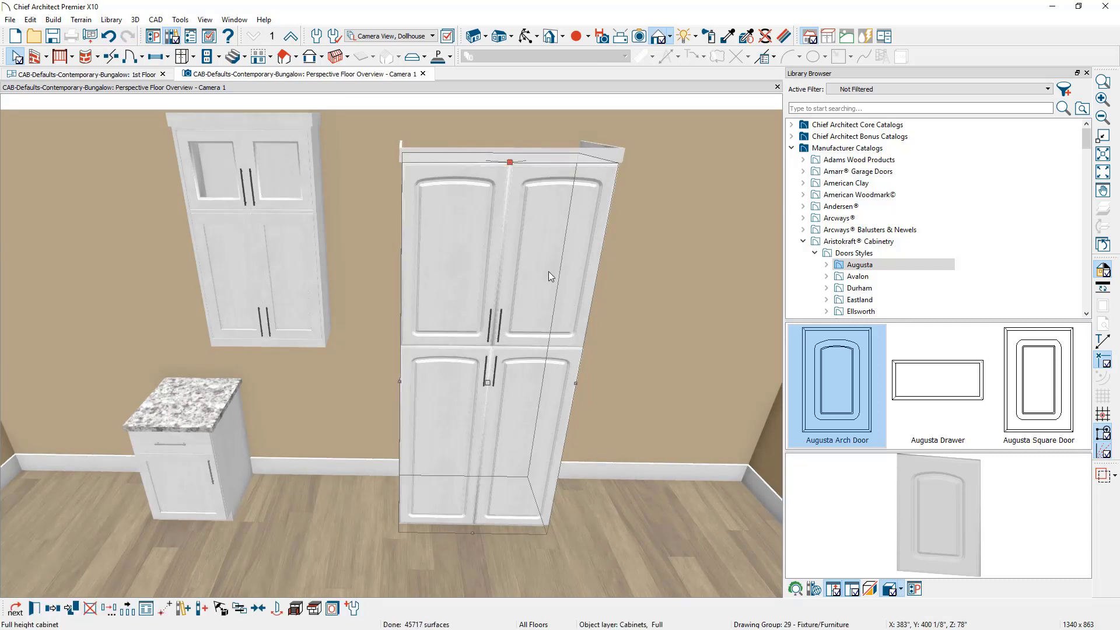
click(352, 608)
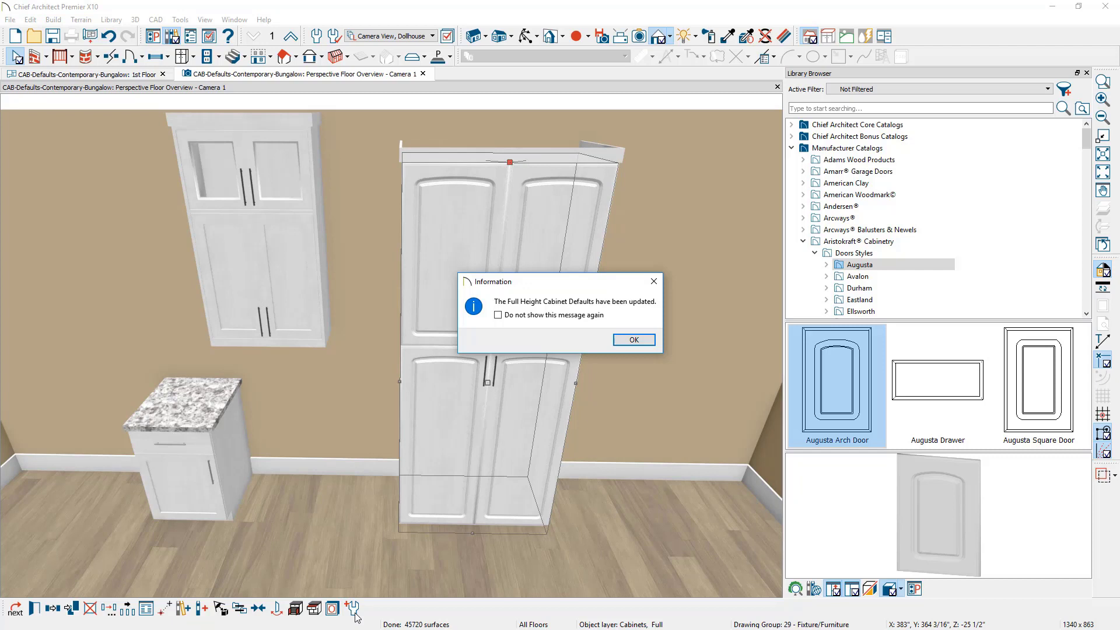
key(Return)
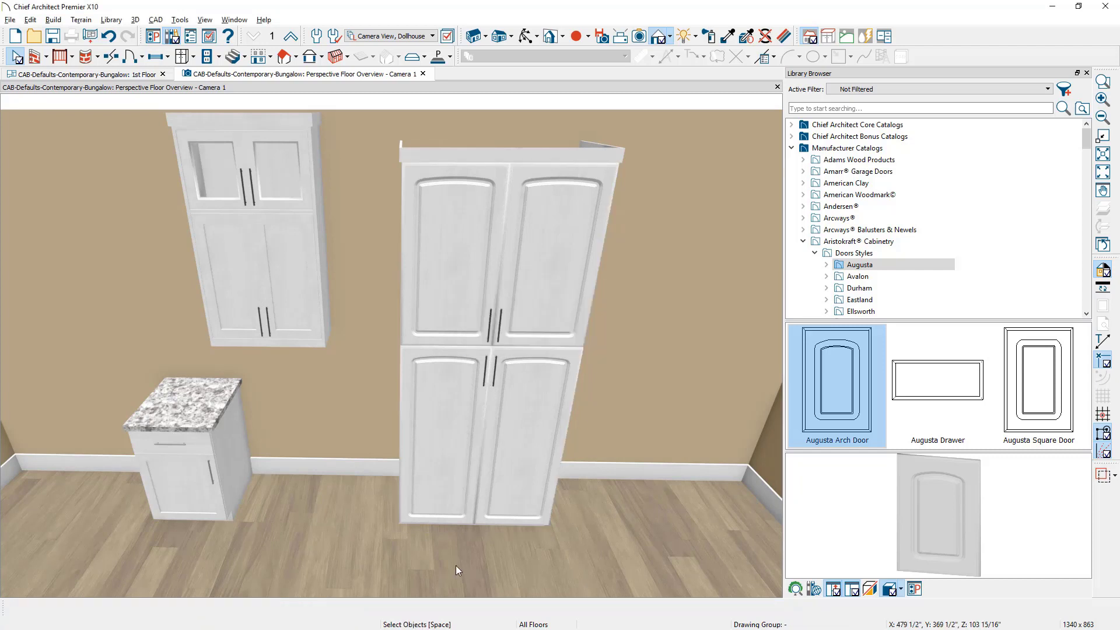
- Open the small base cabinet's specification and inspect its countertop thickness
double_click(221, 505)
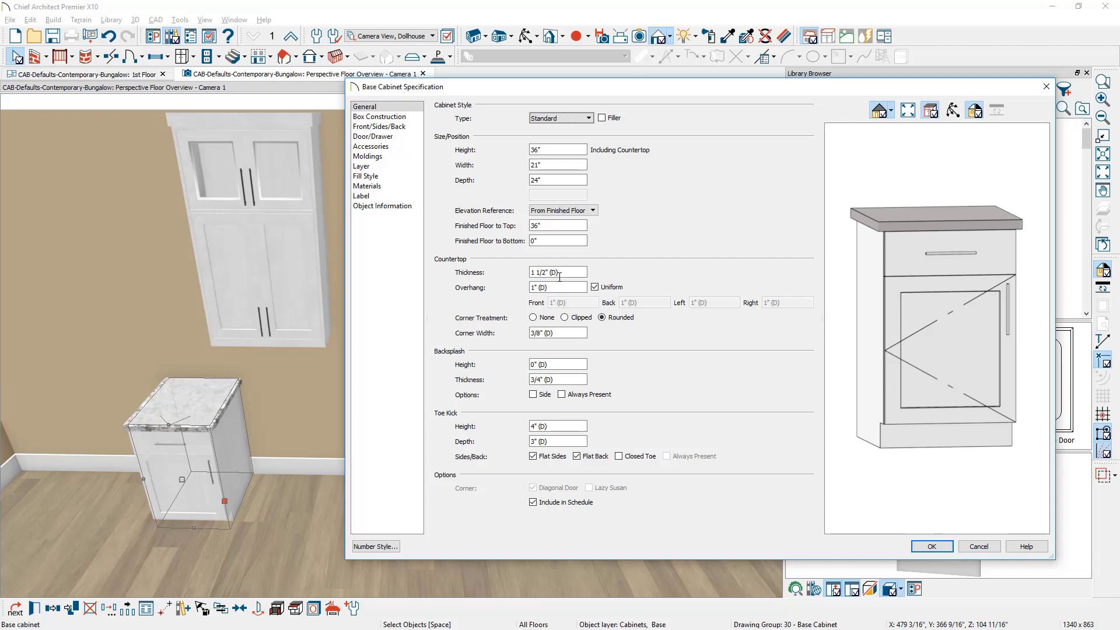
click(563, 273)
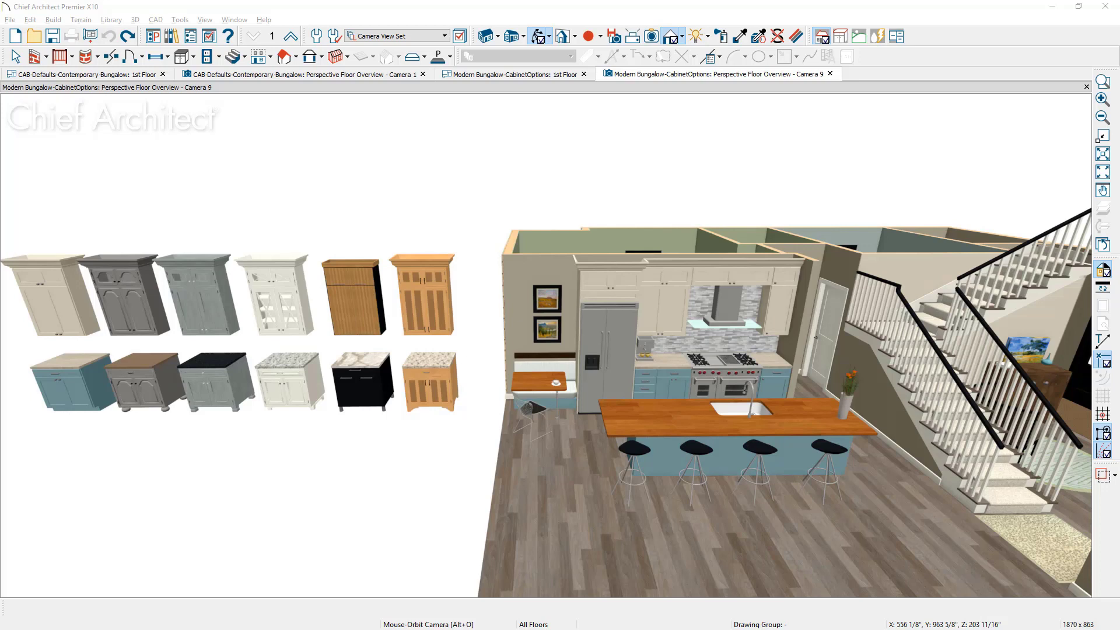
- Select the wood sample base cabinet and set it as the base cabinet default
key(space)
click(428, 385)
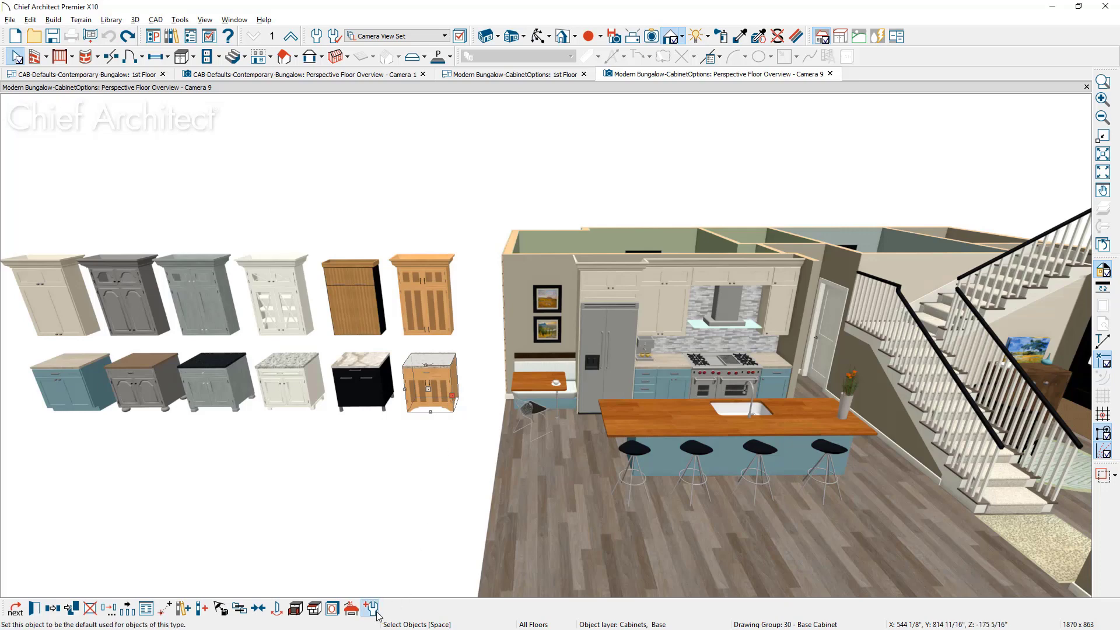
click(376, 614)
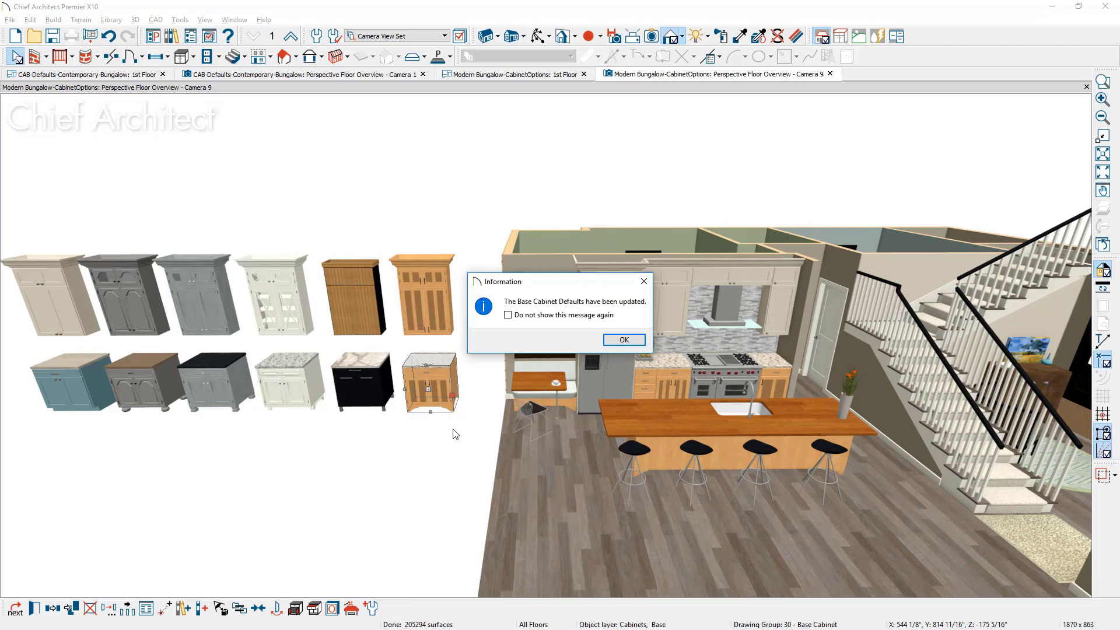
click(618, 341)
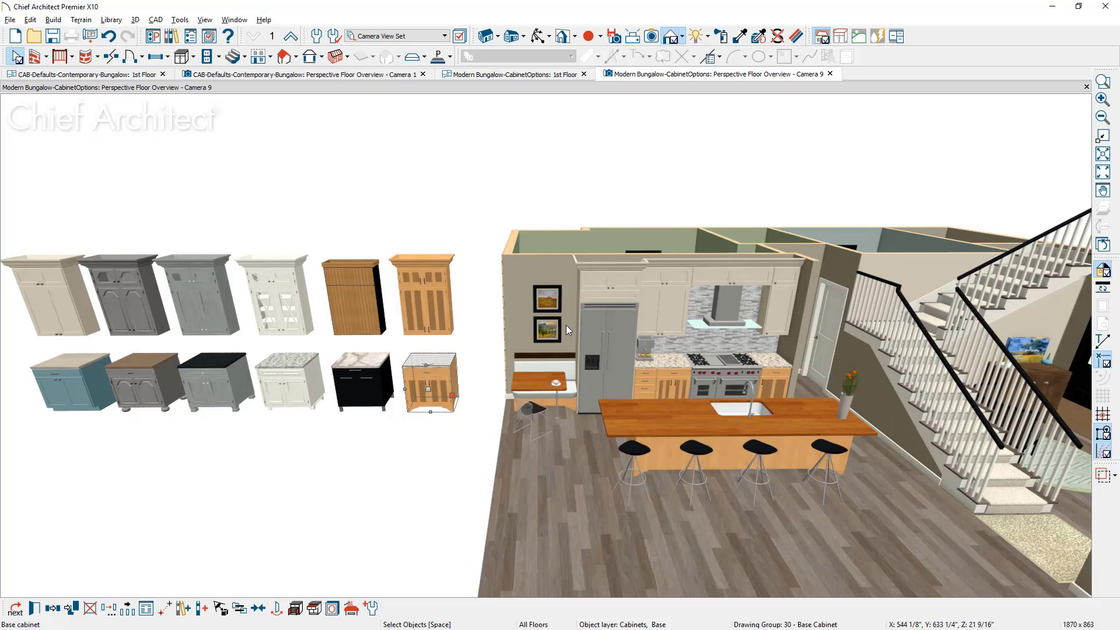
- Select the wood sample wall cabinet and set it as the wall cabinet default
click(421, 328)
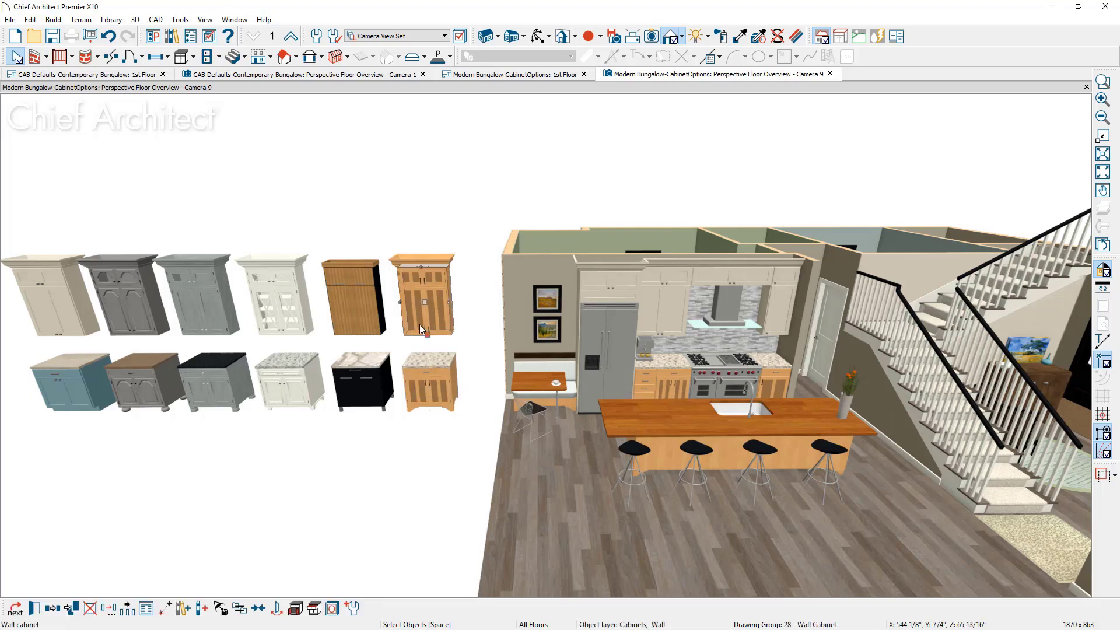
click(351, 609)
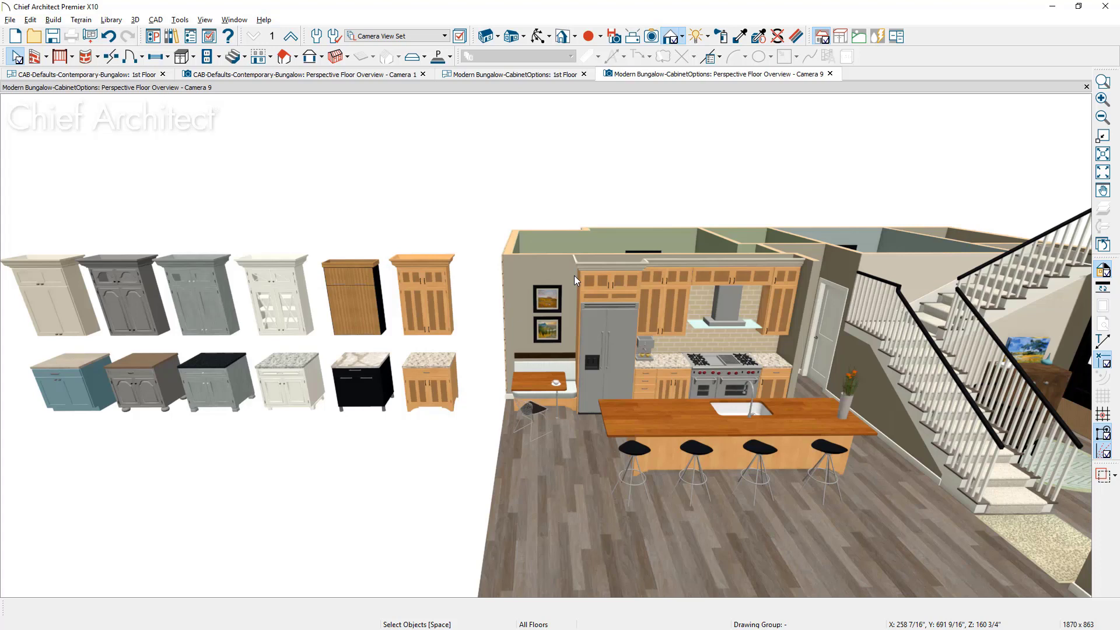
- Sample Birch (honey) from a wood cabinet and paint the crown molding with it
click(740, 38)
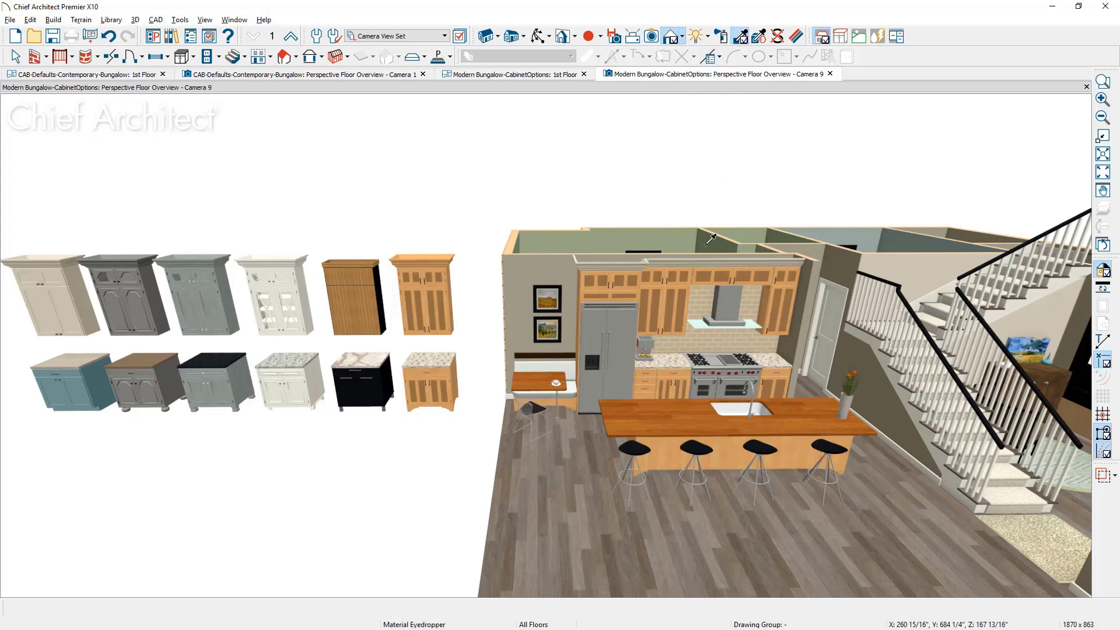
click(687, 284)
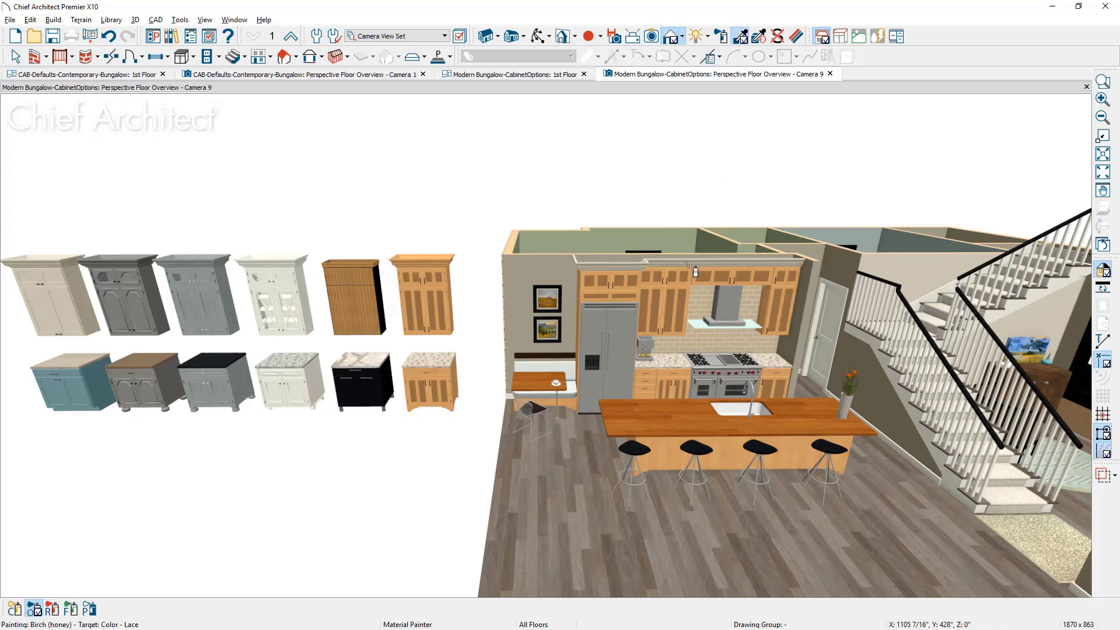
click(695, 268)
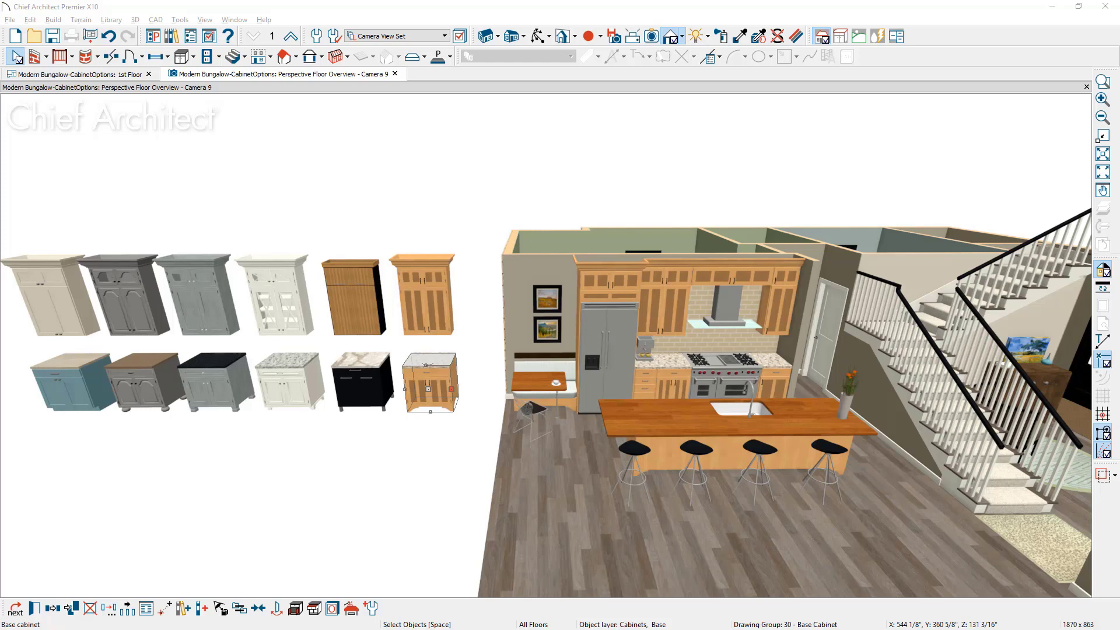
drag(763, 171, 513, 9)
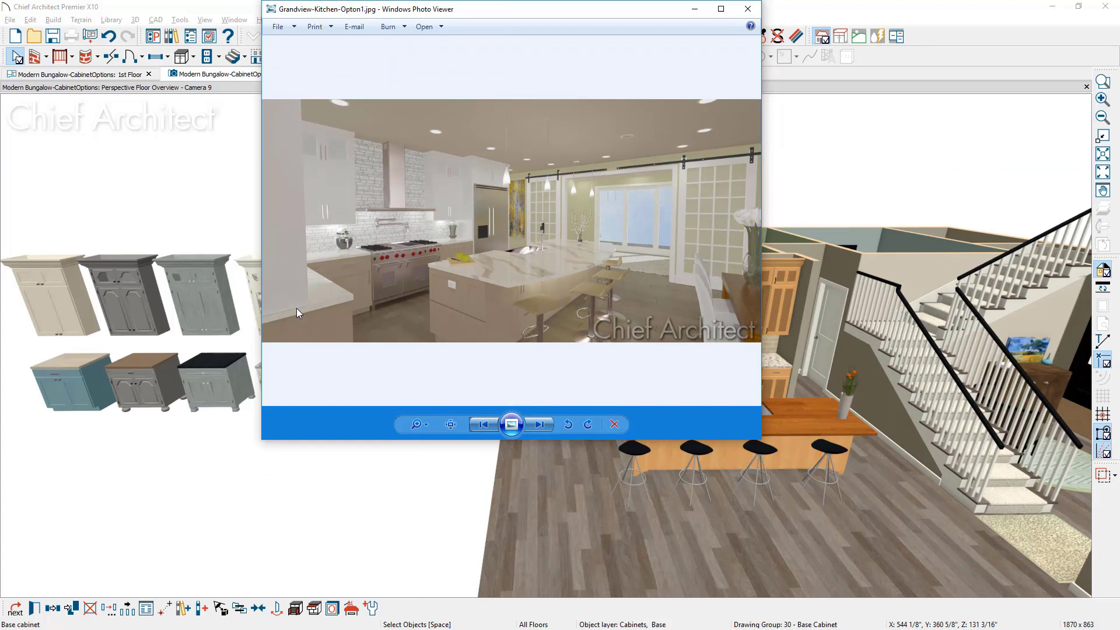
click(694, 7)
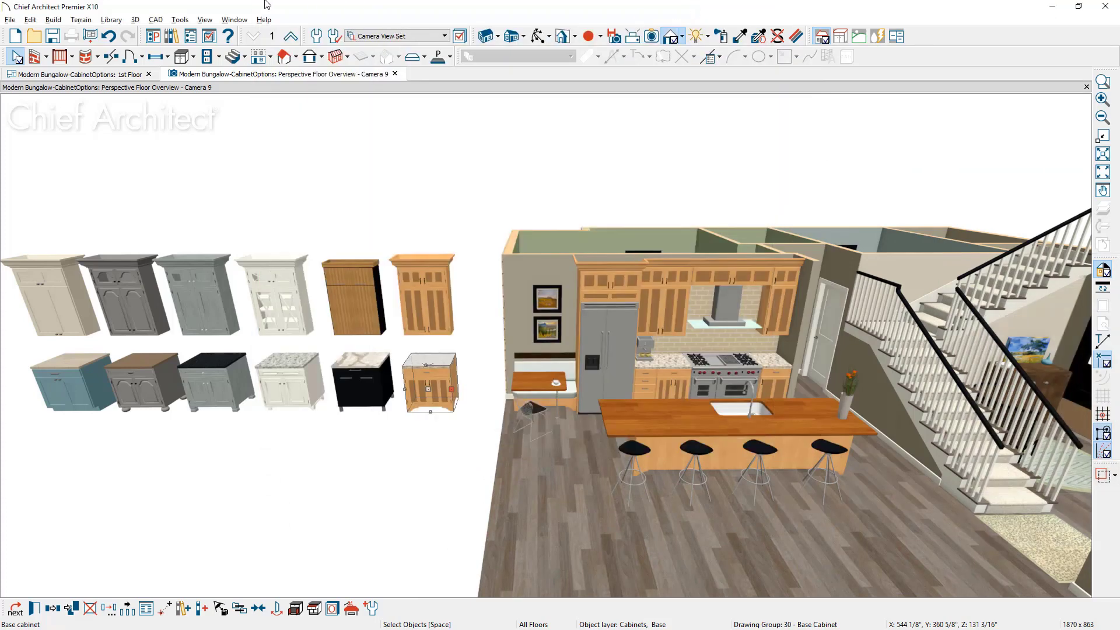
- Start importing default settings and select the 6a-Options-Contemporary-Bungalow-Kitchen plan in Contemporary-Bungalow > Kitchen
click(7, 19)
mouse_move(32, 262)
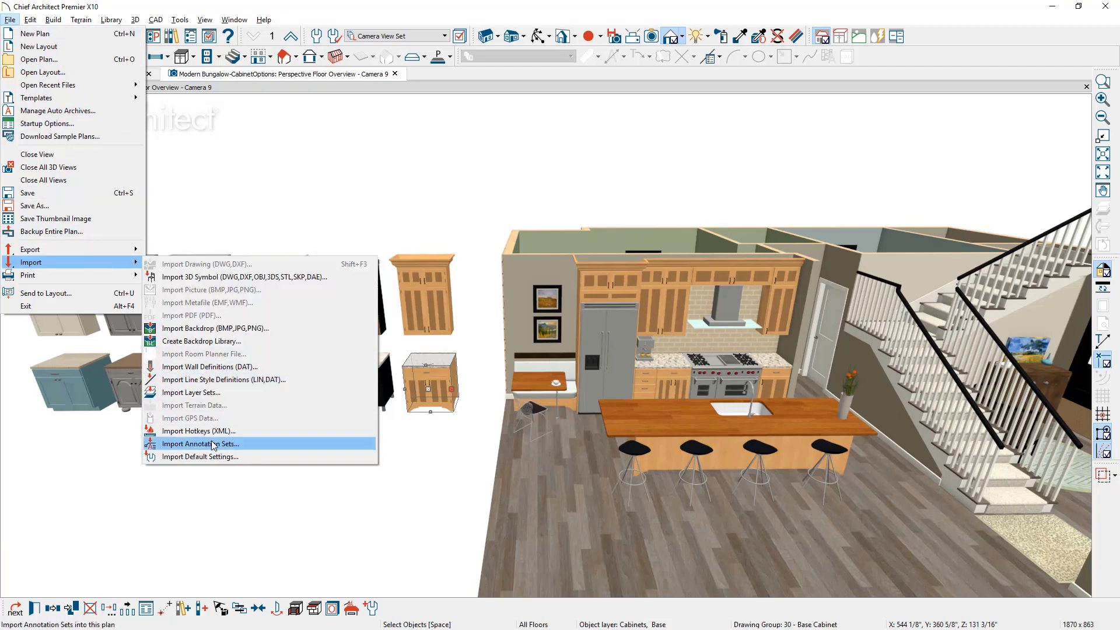
click(264, 457)
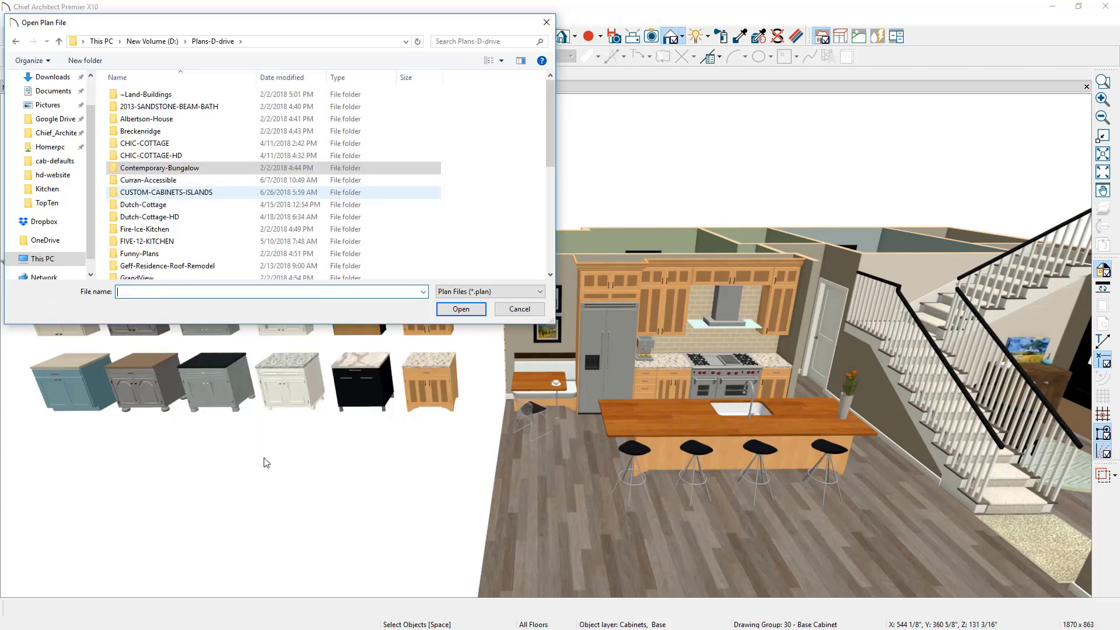
double_click(240, 168)
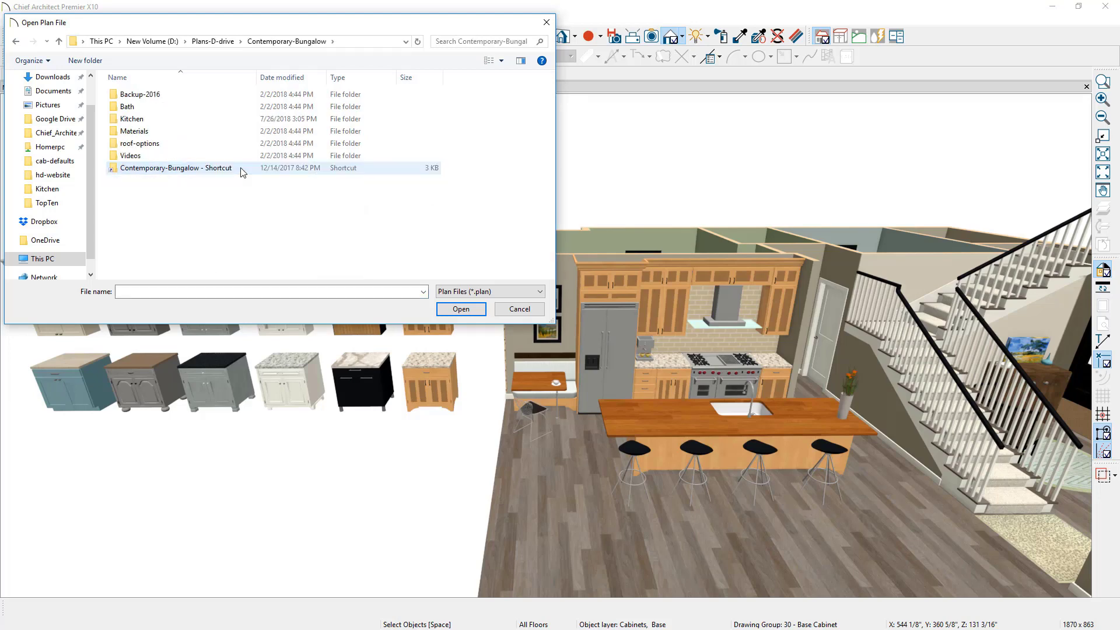
double_click(153, 120)
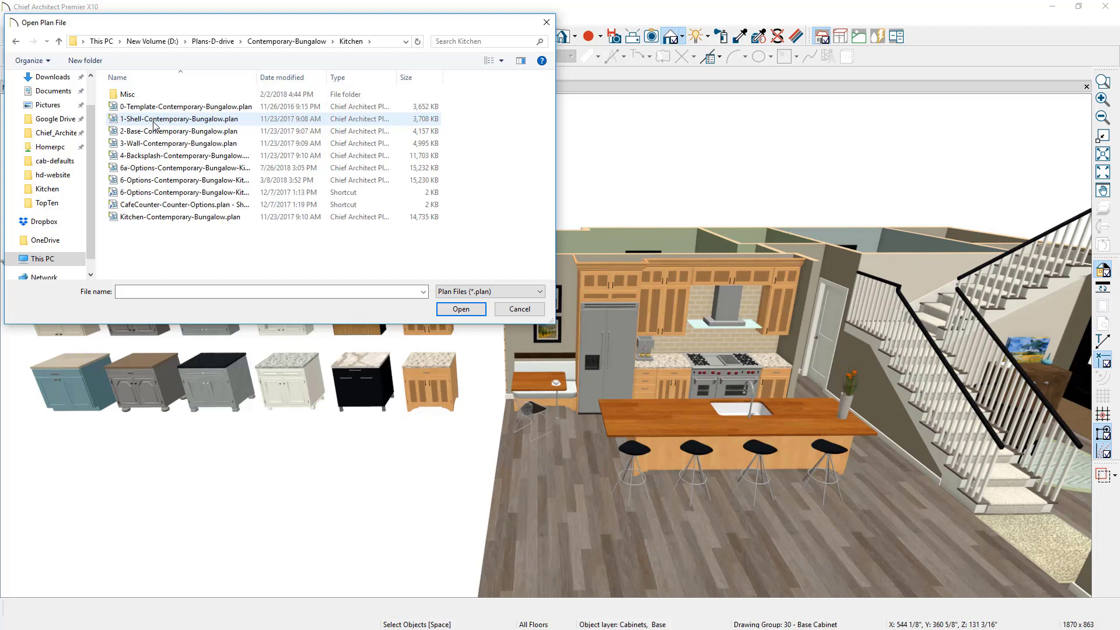
click(199, 169)
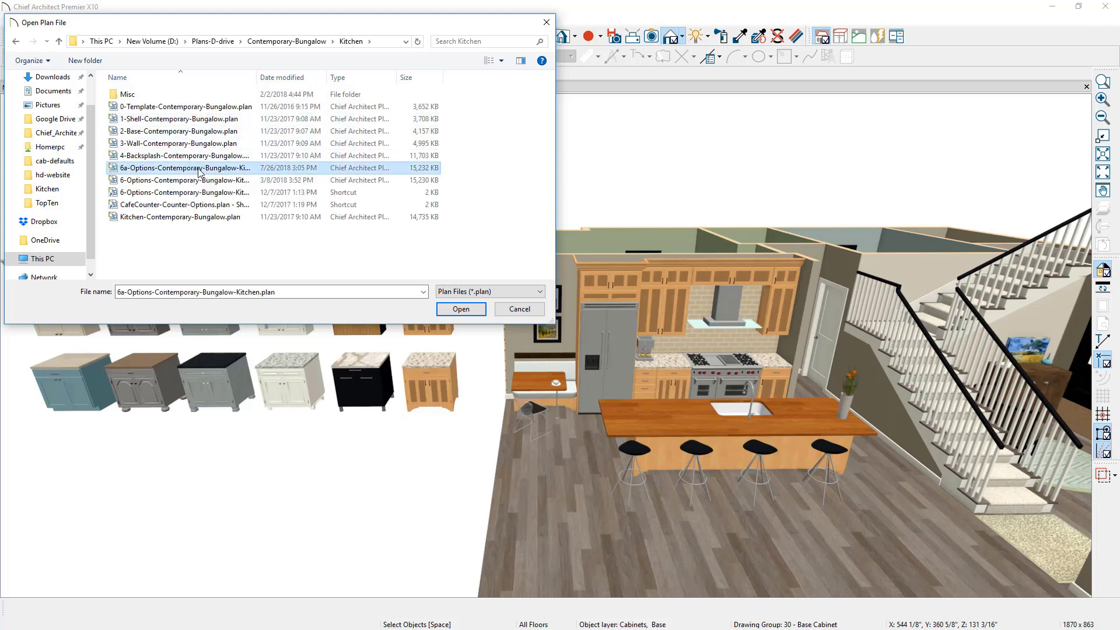
- Import just the Base Cabinet defaults from 6a-Options, with every other category cleared
click(457, 311)
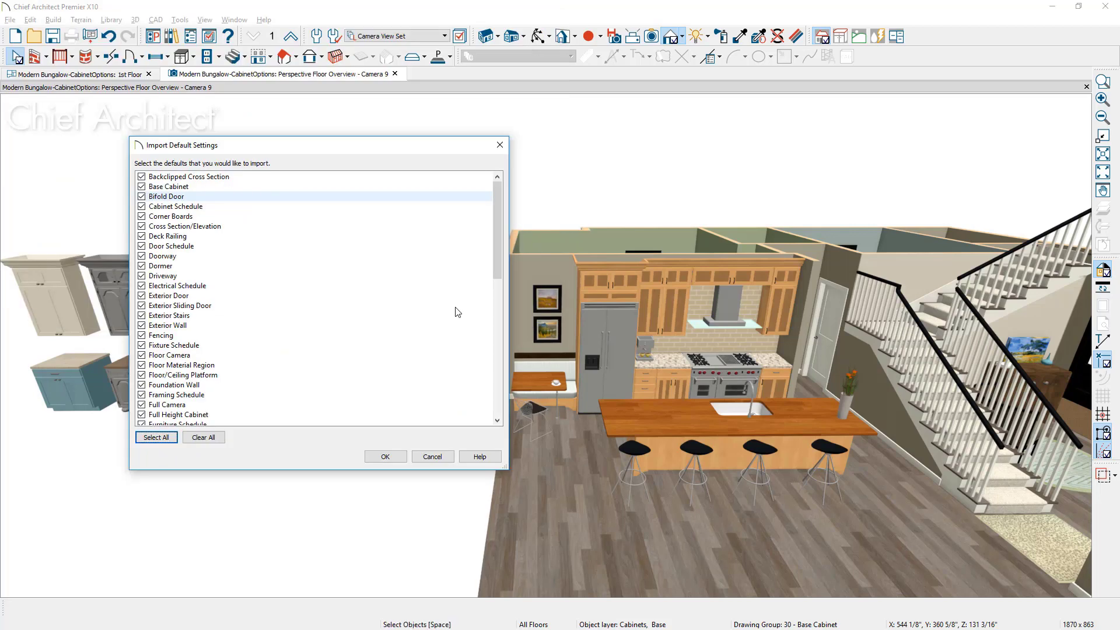
click(203, 437)
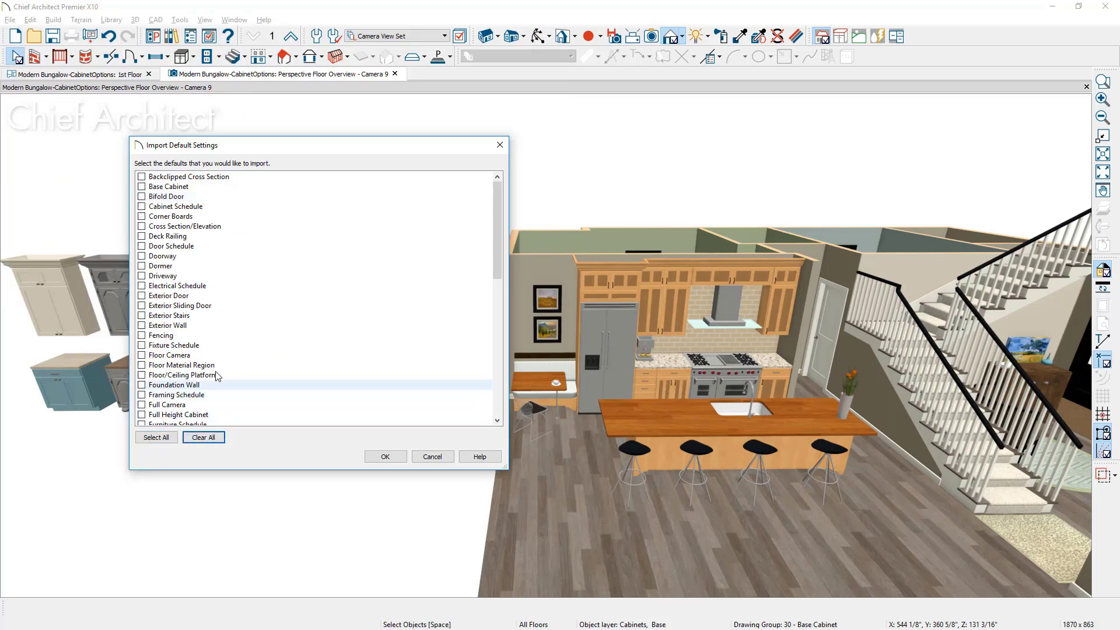
click(141, 187)
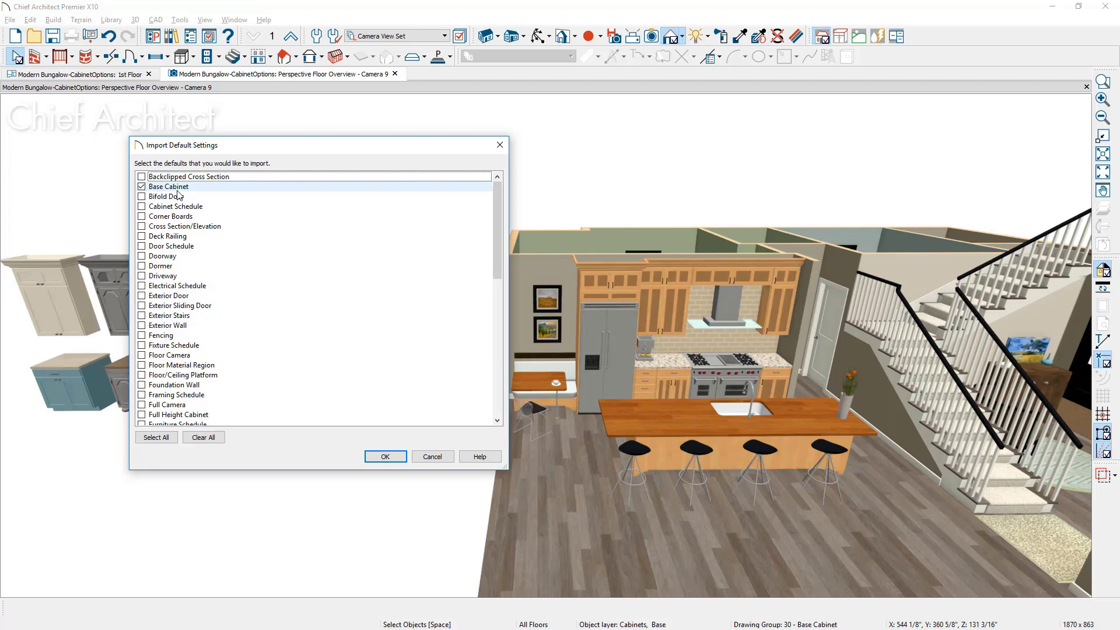
click(404, 456)
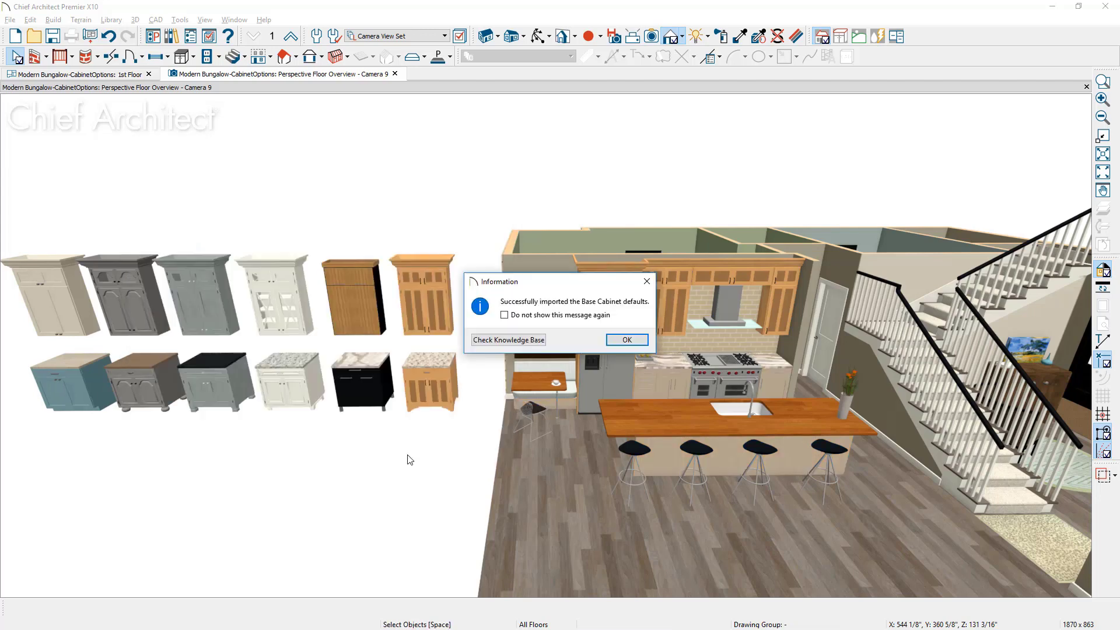
- Dismiss the import confirmation and zoom into the kitchen to inspect the light base cabinets
click(627, 340)
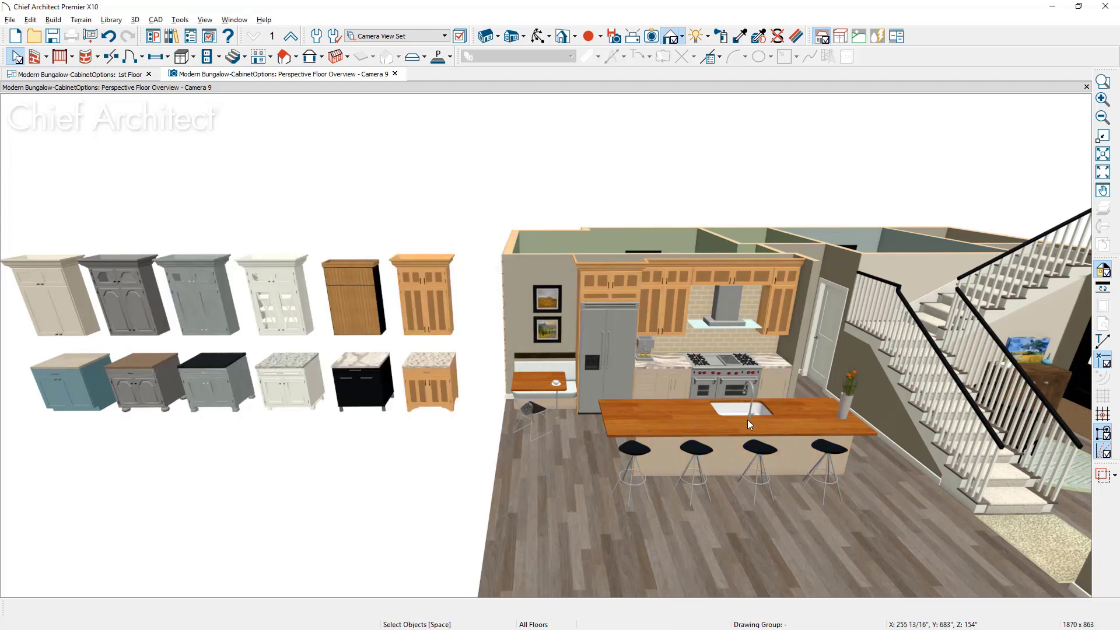
scroll(748, 420, up, 2)
scroll(748, 420, up, 1)
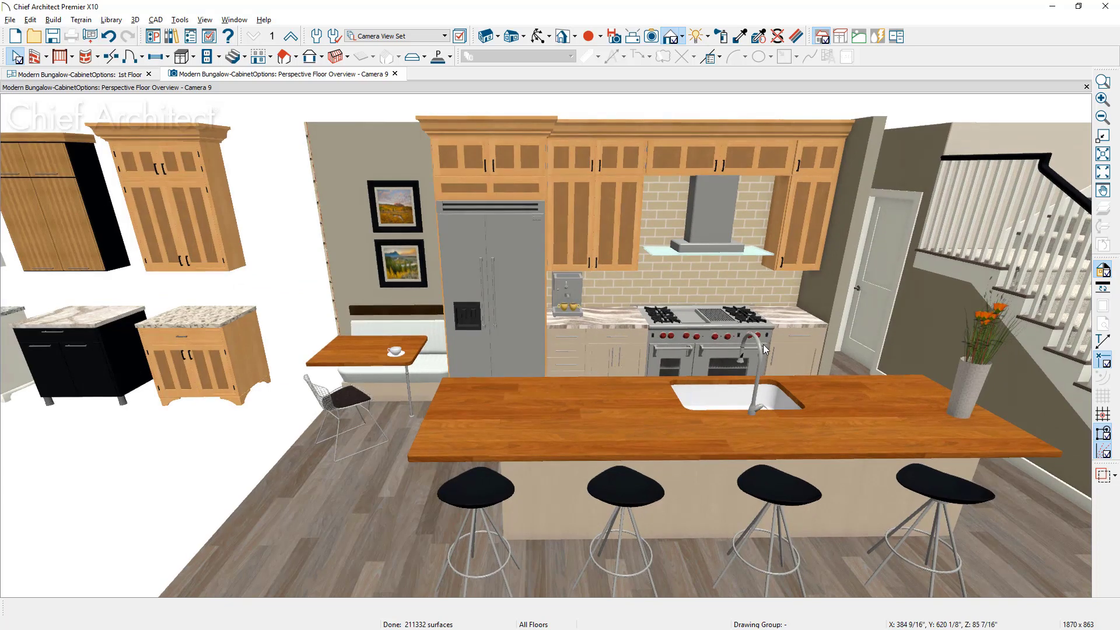